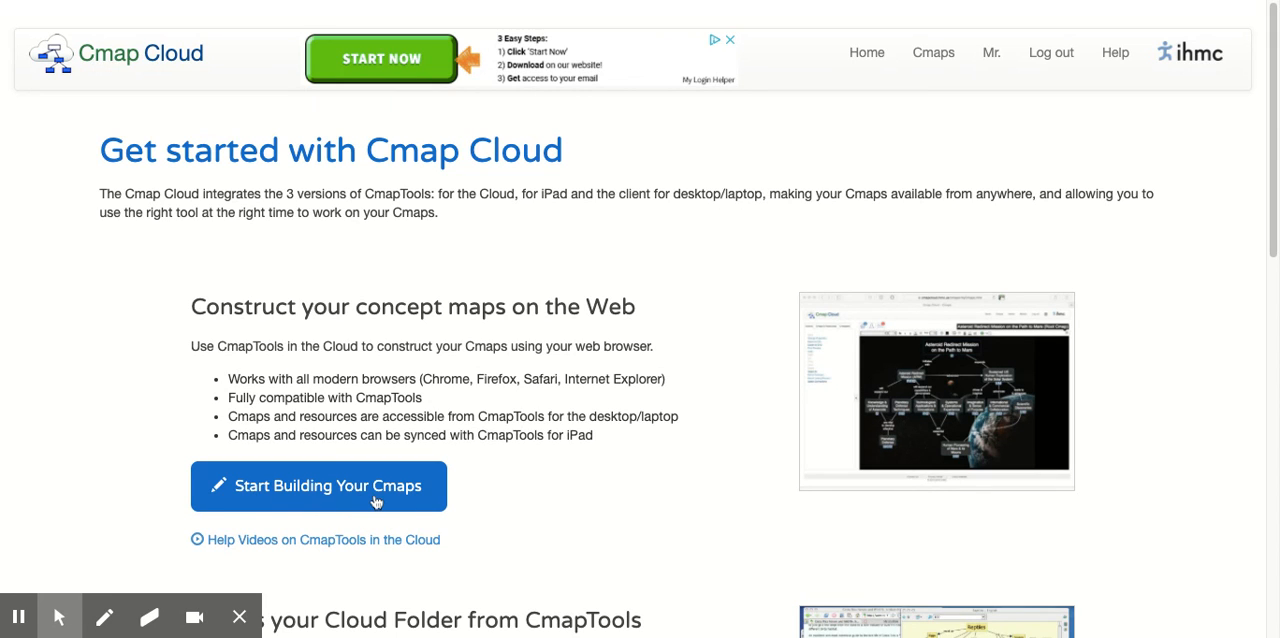
- Start building Cmaps in the cloud workspace and view the Cmappers list before returning to Cmaps & Resources
{"action": "left_click", "coordinate": [376, 501]}
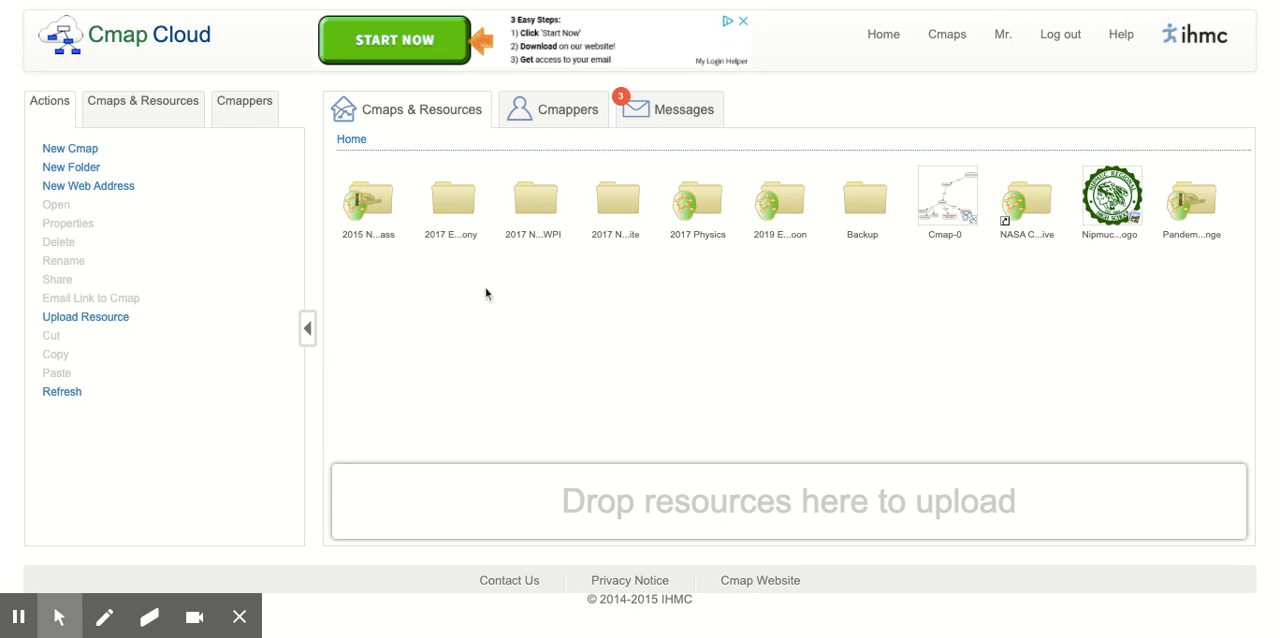
{"action": "left_click", "coordinate": [565, 116]}
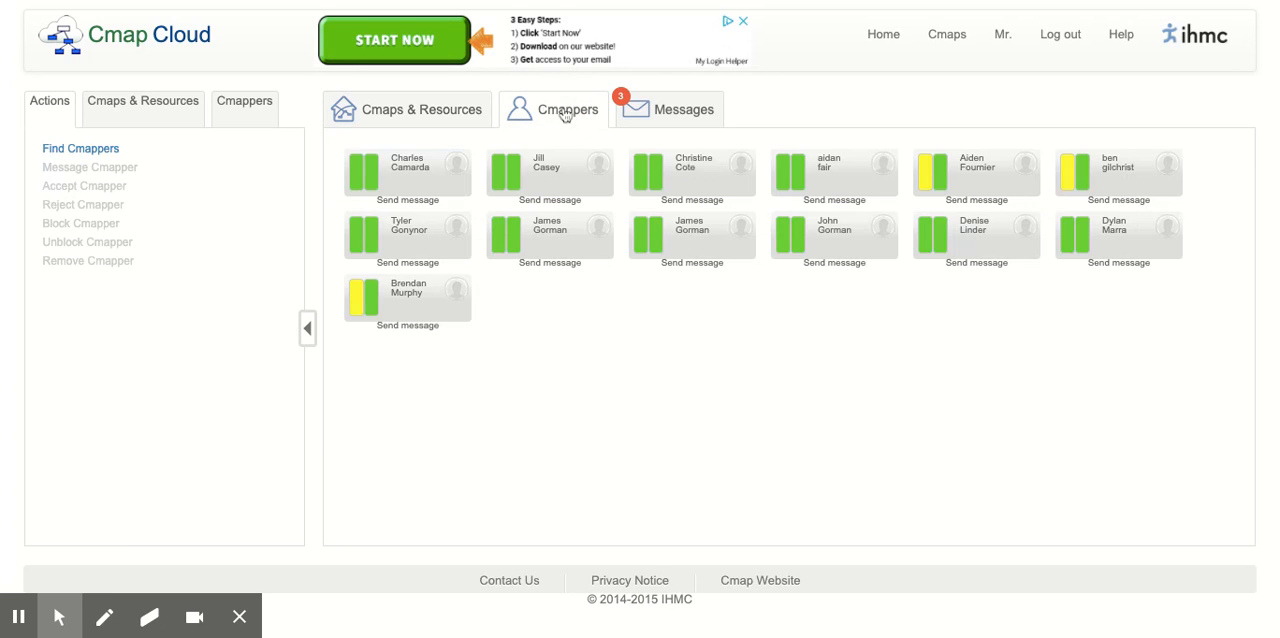
{"action": "left_click", "coordinate": [458, 112]}
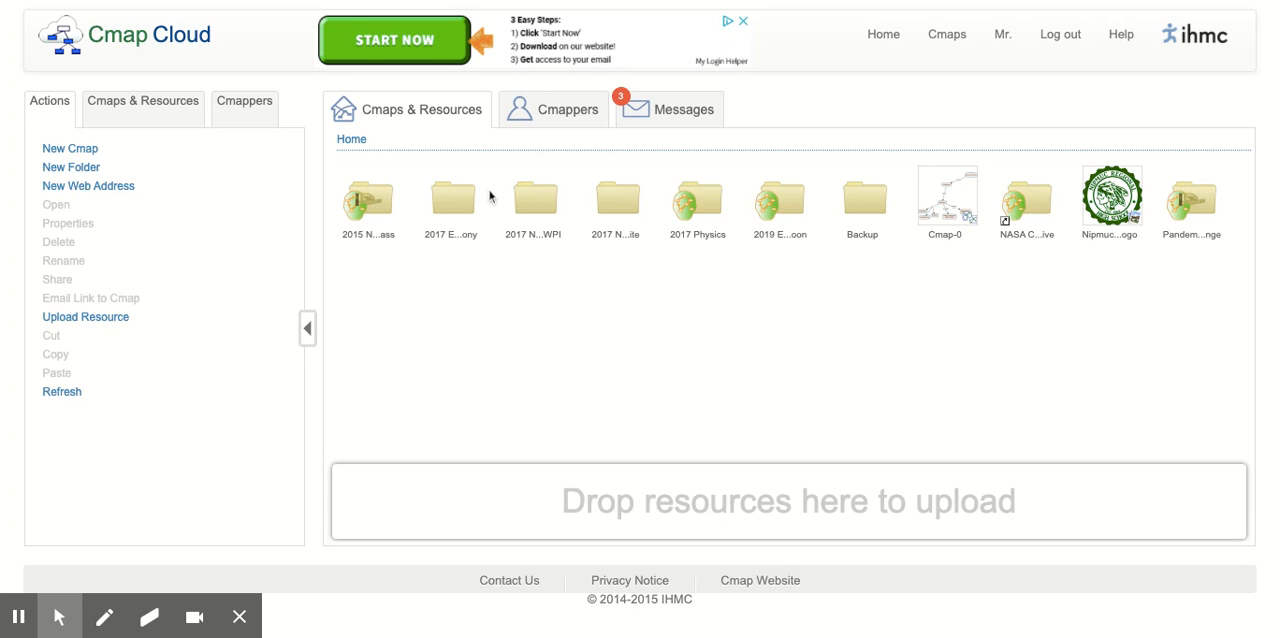
- Create a new Cmap and name it "About" followed by the person's full name
{"action": "left_click", "coordinate": [72, 151]}
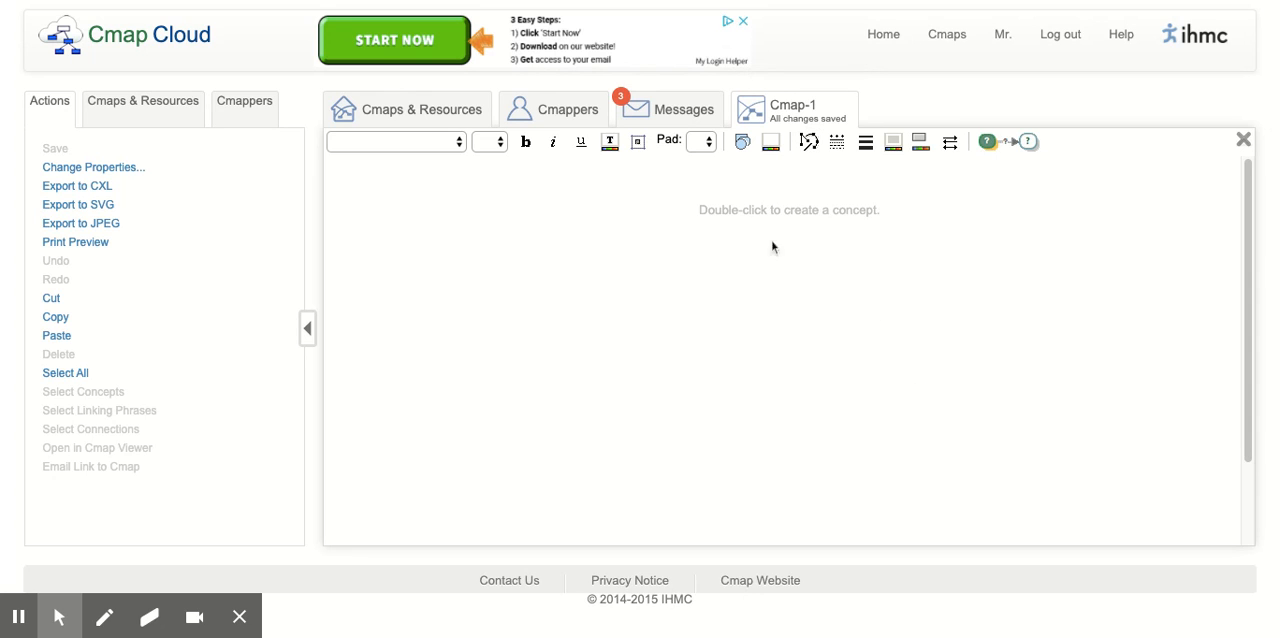
{"action": "left_click", "coordinate": [119, 175]}
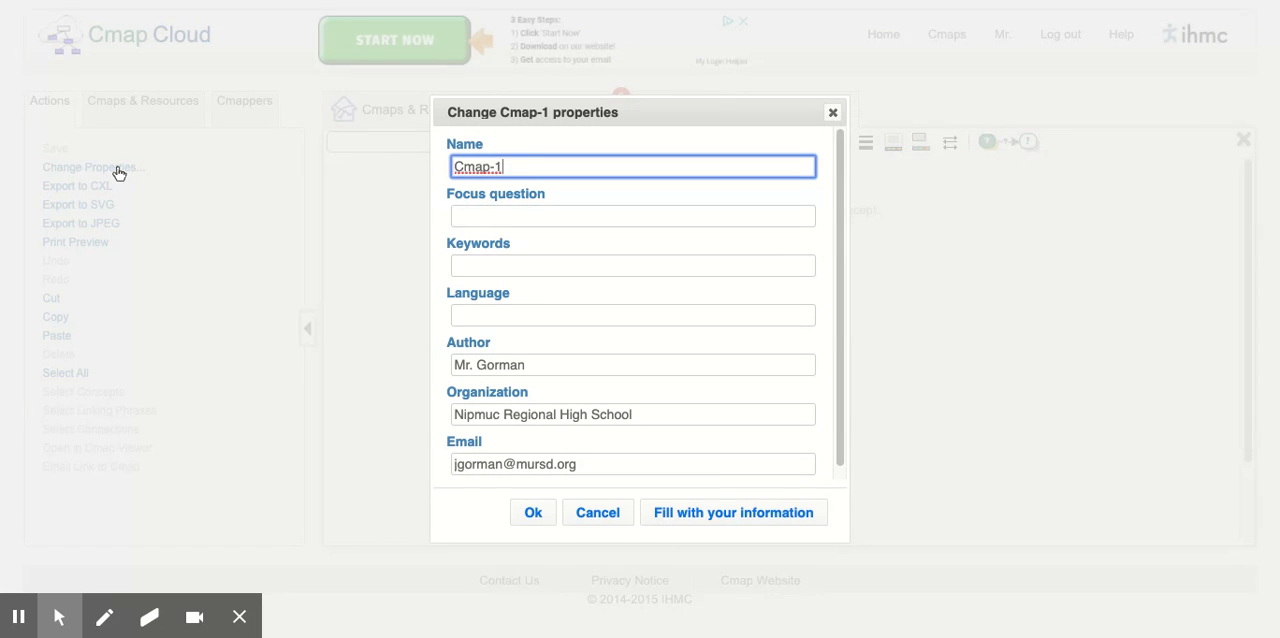
{"action": "key", "text": "BackSpace"}
{"action": "key", "text": "BackSpace"}
{"action": "key", "text": "BackSpace"}
{"action": "key", "text": "BackSpace"}
{"action": "key", "text": "BackSpace"}
{"action": "key", "text": "BackSpace"}
{"action": "type", "text": "James"}
{"action": "key", "text": "BackSpace"}
{"action": "key", "text": "BackSpace"}
{"action": "key", "text": "BackSpace"}
{"action": "key", "text": "BackSpace"}
{"action": "key", "text": "BackSpace"}
{"action": "type", "text": "About James Gorman"}
- Enter a "Who is" focus question with the person's full name, leave keywords and language blank, and apply the Cmap properties
{"action": "left_click", "coordinate": [478, 219]}
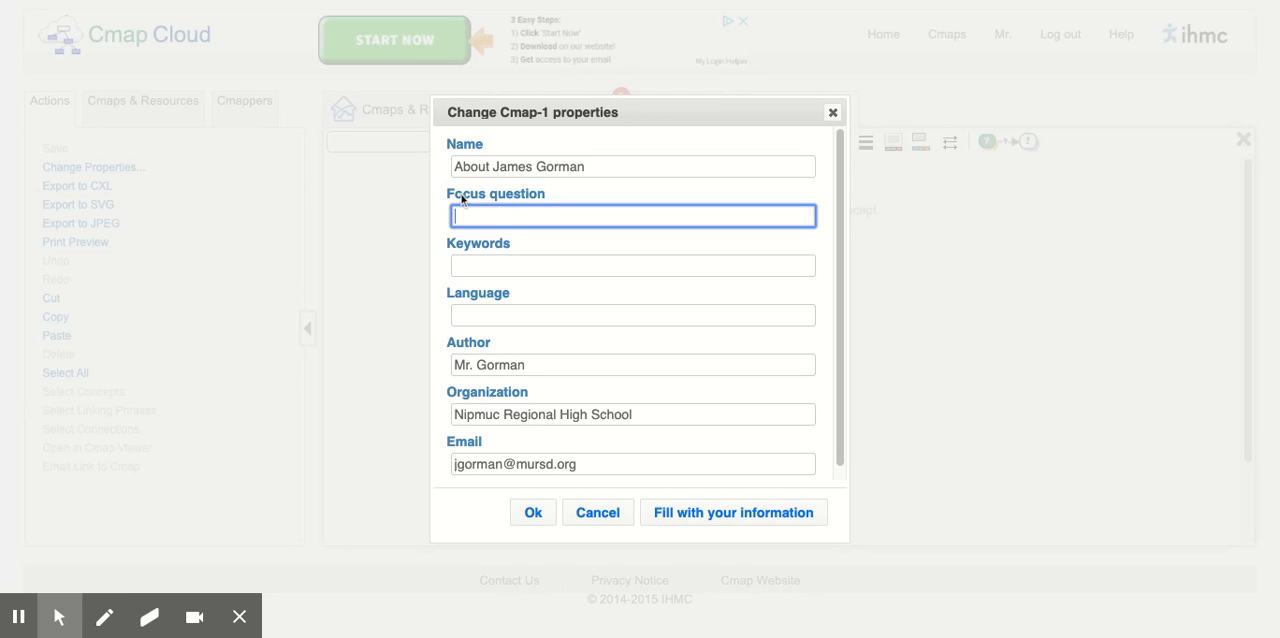
{"action": "type", "text": "Who "}
{"action": "type", "text": "Am I"}
{"action": "type", "text": "?"}
{"action": "key", "text": "BackSpace"}
{"action": "key", "text": "BackSpace"}
{"action": "key", "text": "BackSpace"}
{"action": "key", "text": "BackSpace"}
{"action": "key", "text": "BackSpace"}
{"action": "key", "text": "BackSpace"}
{"action": "type", "text": "is James Gorman?"}
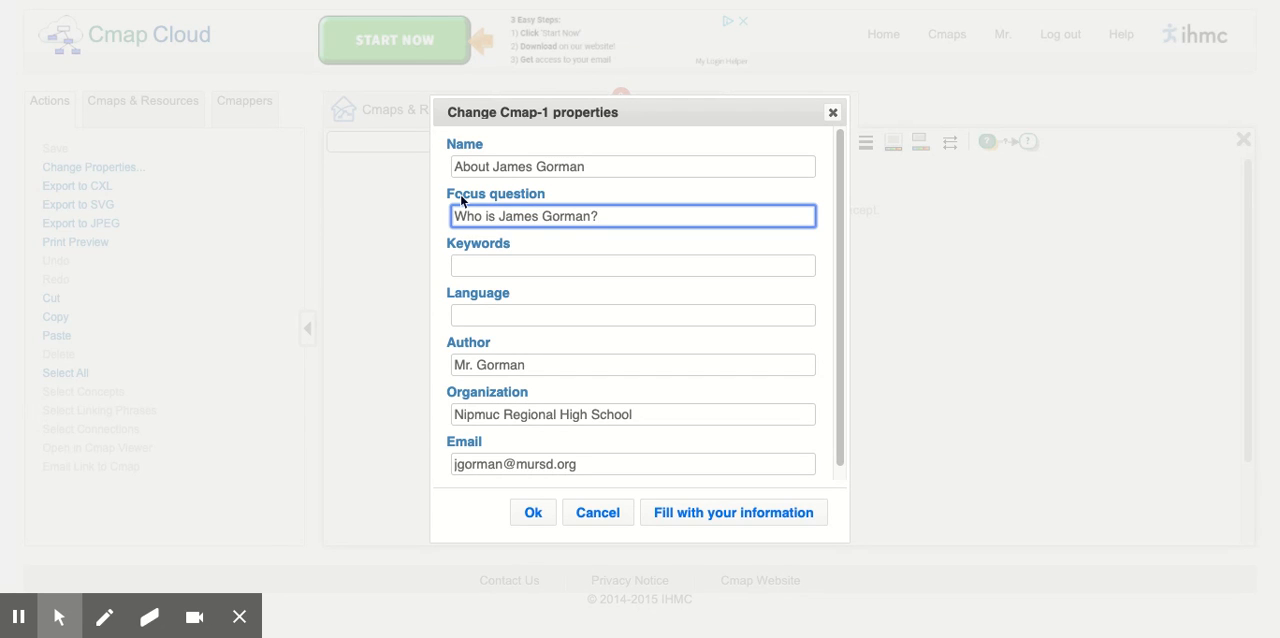
{"action": "left_click", "coordinate": [455, 265]}
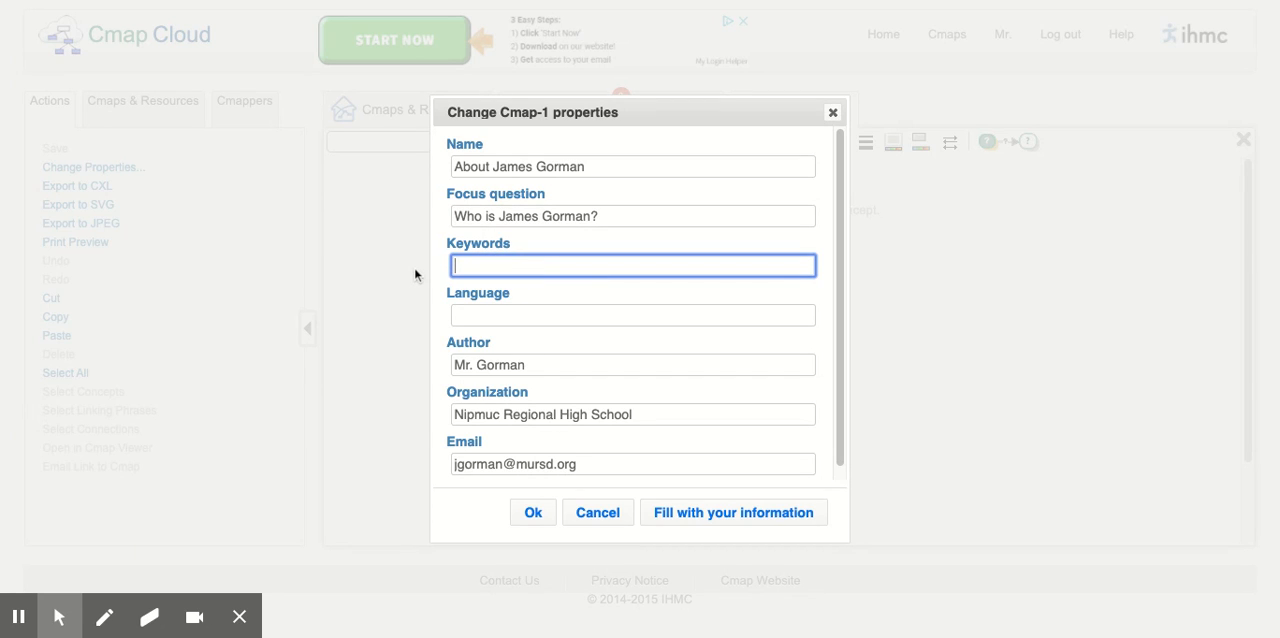
{"action": "left_click", "coordinate": [440, 263]}
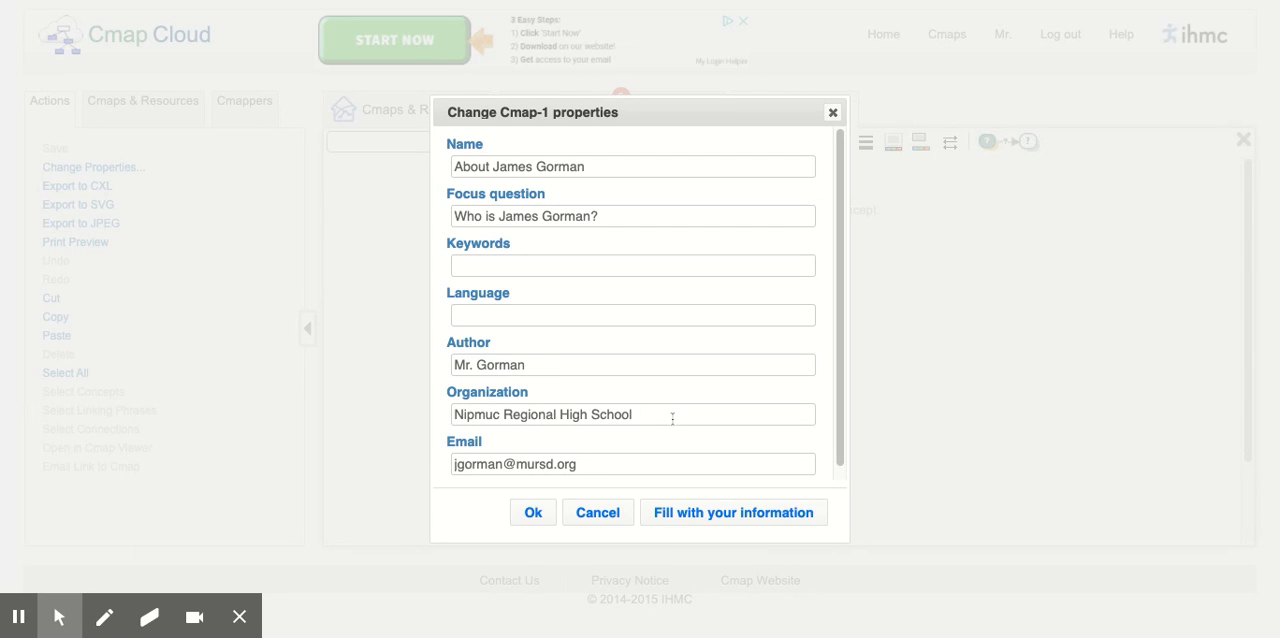
{"action": "left_click_drag", "start_coordinate": [841, 405], "coordinate": [841, 438]}
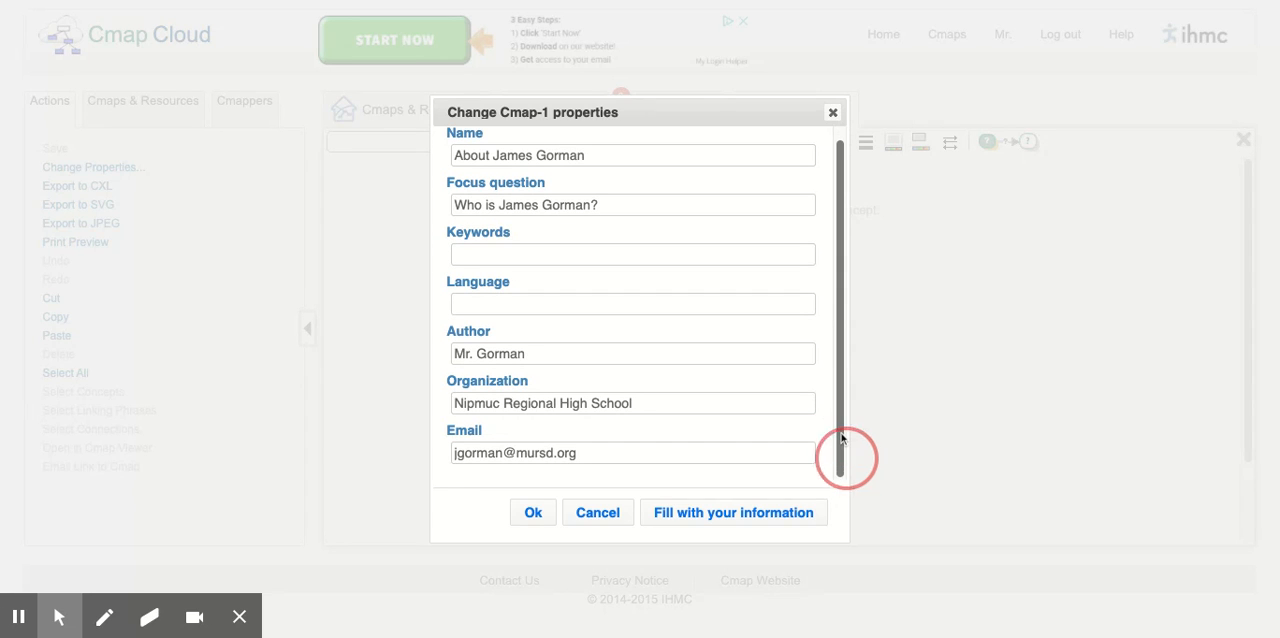
{"action": "left_click", "coordinate": [531, 515]}
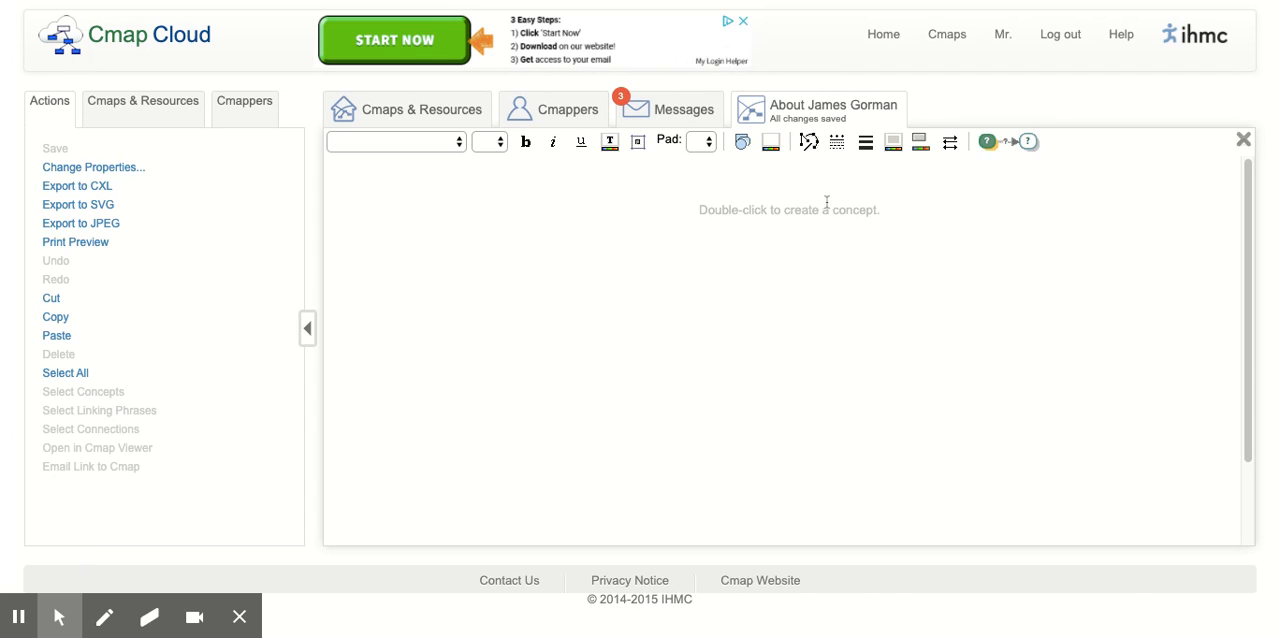
- Create the root concept at the top centre of the map and label it with the person's full name
{"action": "double_click", "coordinate": [788, 192]}
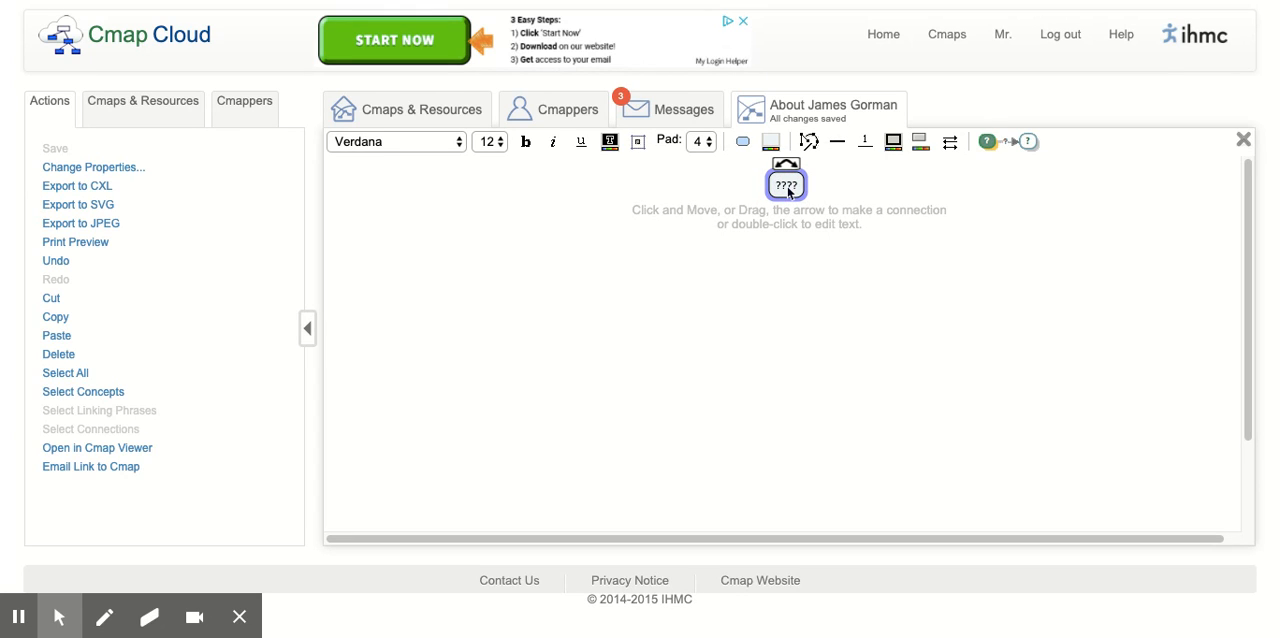
{"action": "type", "text": "James Gorman"}
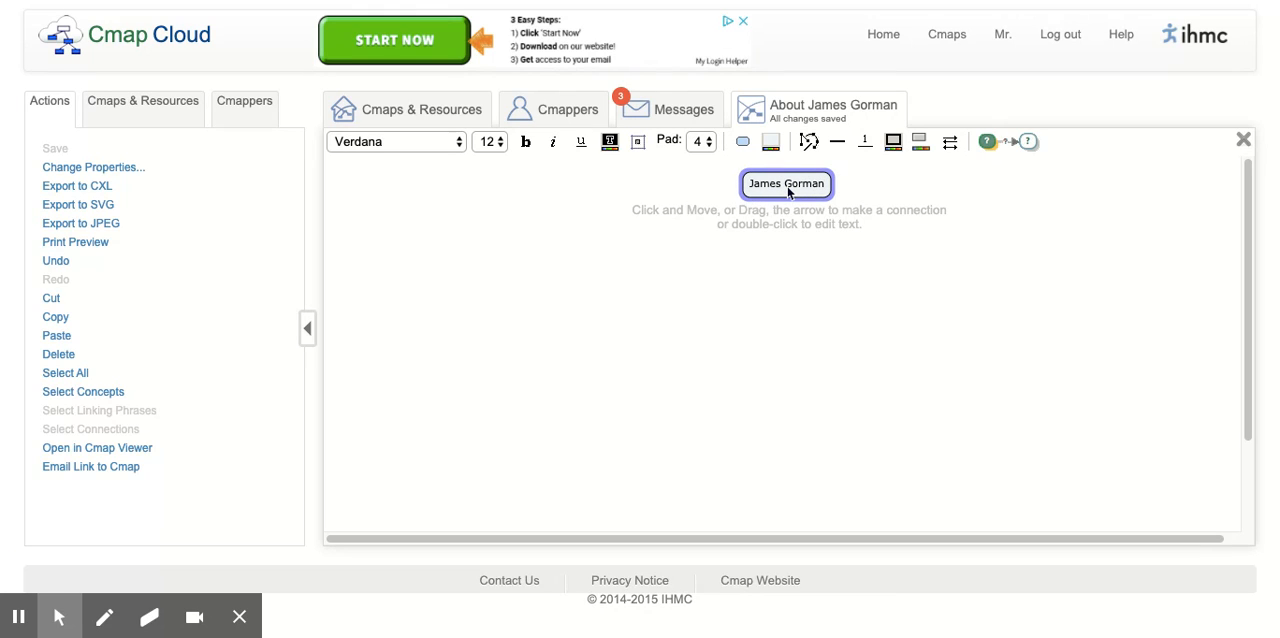
{"action": "left_click", "coordinate": [813, 271]}
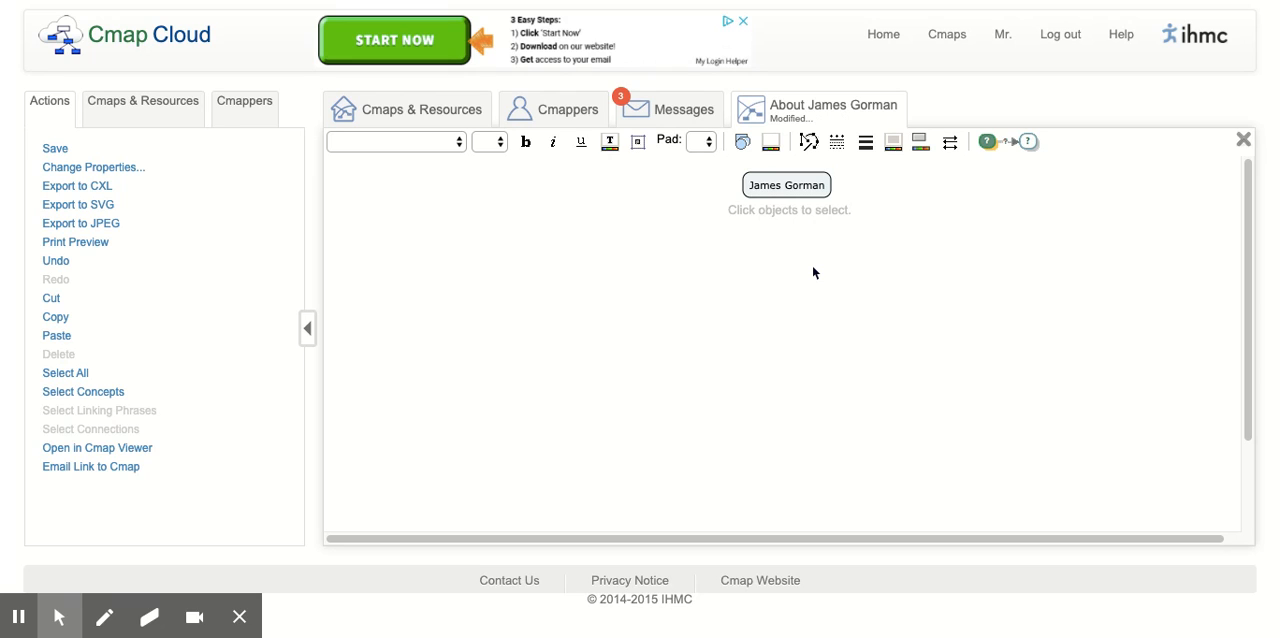
- Connect a new "Profession" concept below and left of the root concept, using the linking phrase "has a"
{"action": "left_click", "coordinate": [787, 184]}
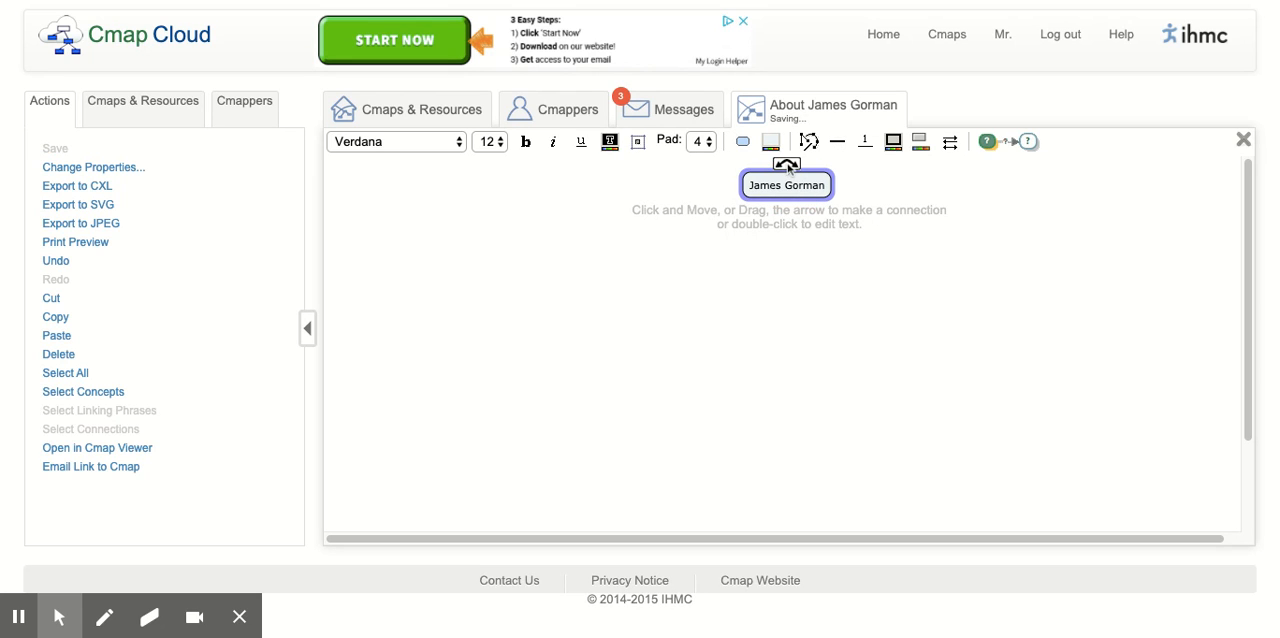
{"action": "left_click_drag", "start_coordinate": [788, 167], "coordinate": [586, 249]}
{"action": "type", "text": "Profession"}
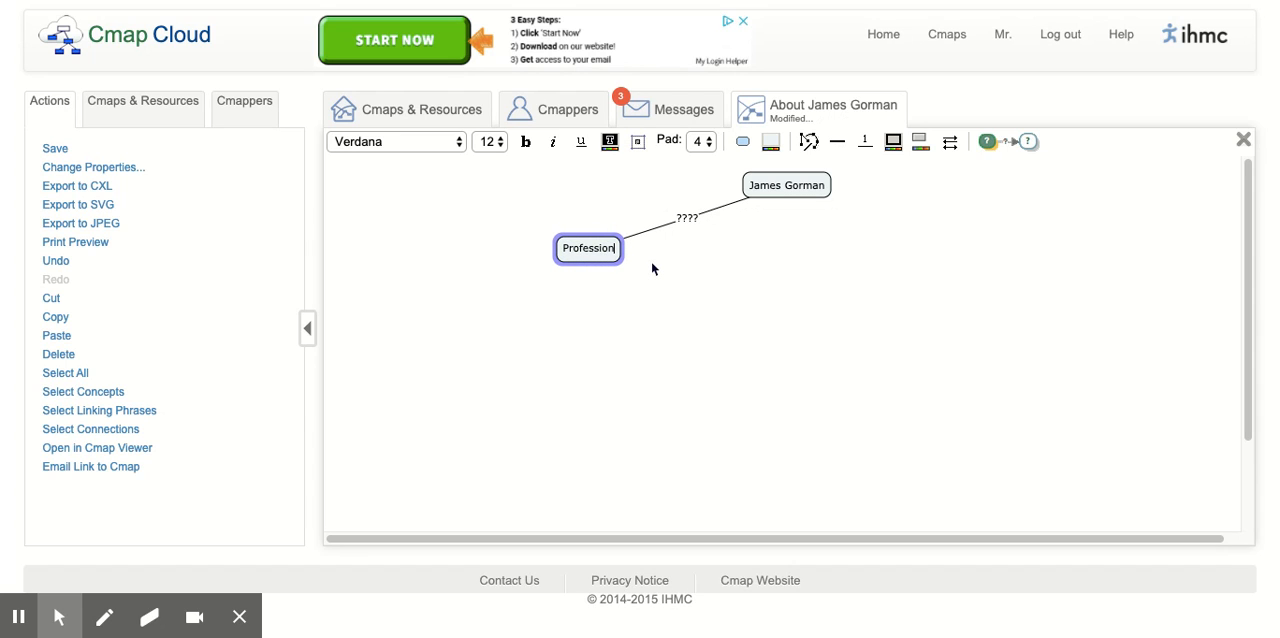
{"action": "left_click", "coordinate": [688, 219]}
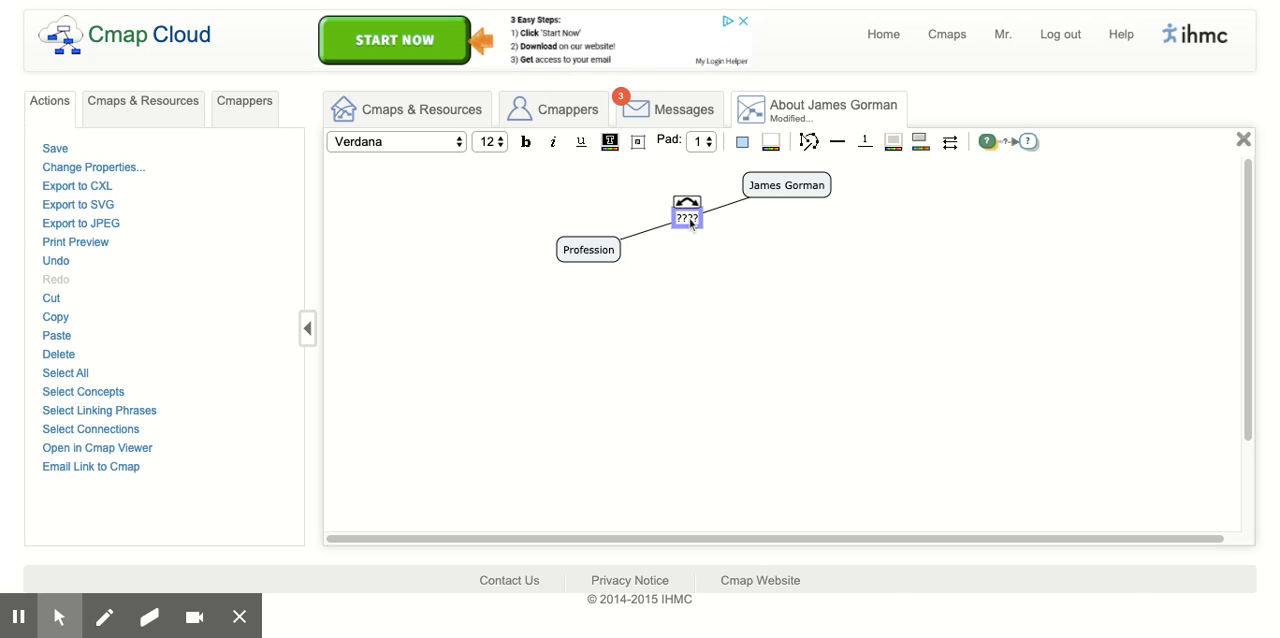
{"action": "type", "text": "has a"}
{"action": "left_click", "coordinate": [636, 268]}
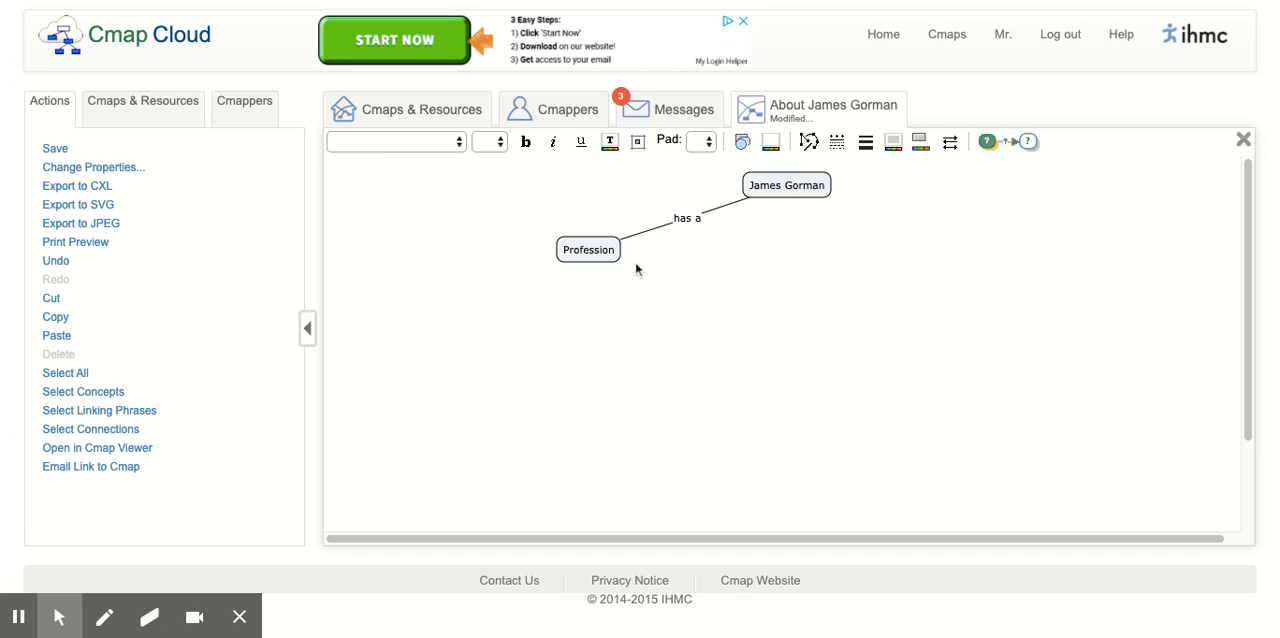
- Connect a new "Educator" concept below and left of Profession, using the linking phrase "as an"
{"action": "left_click", "coordinate": [595, 256]}
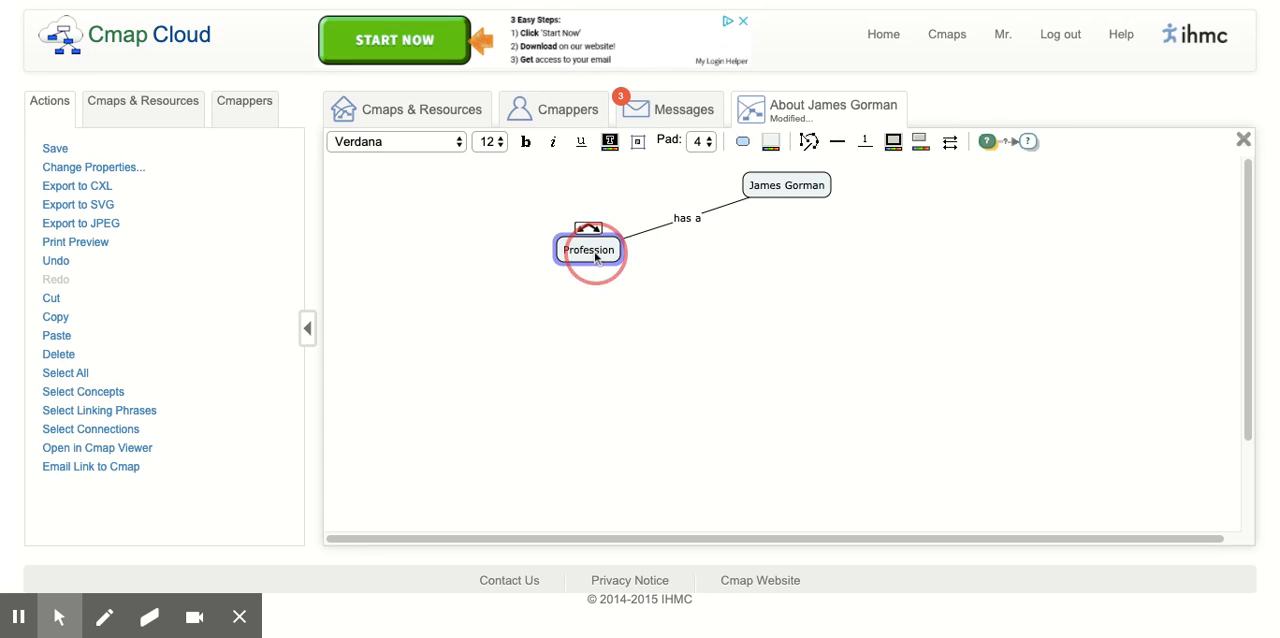
{"action": "left_click_drag", "start_coordinate": [588, 229], "coordinate": [472, 355]}
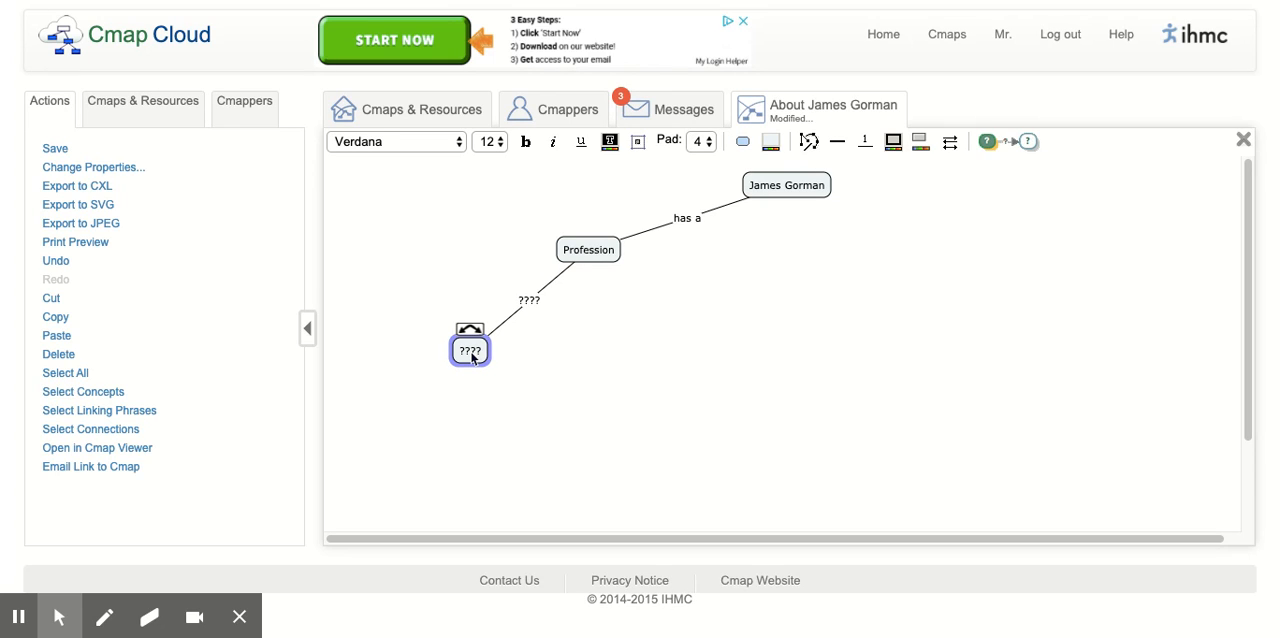
{"action": "type", "text": "as"}
{"action": "key", "text": "BackSpace"}
{"action": "key", "text": "BackSpace"}
{"action": "type", "text": "Educa"}
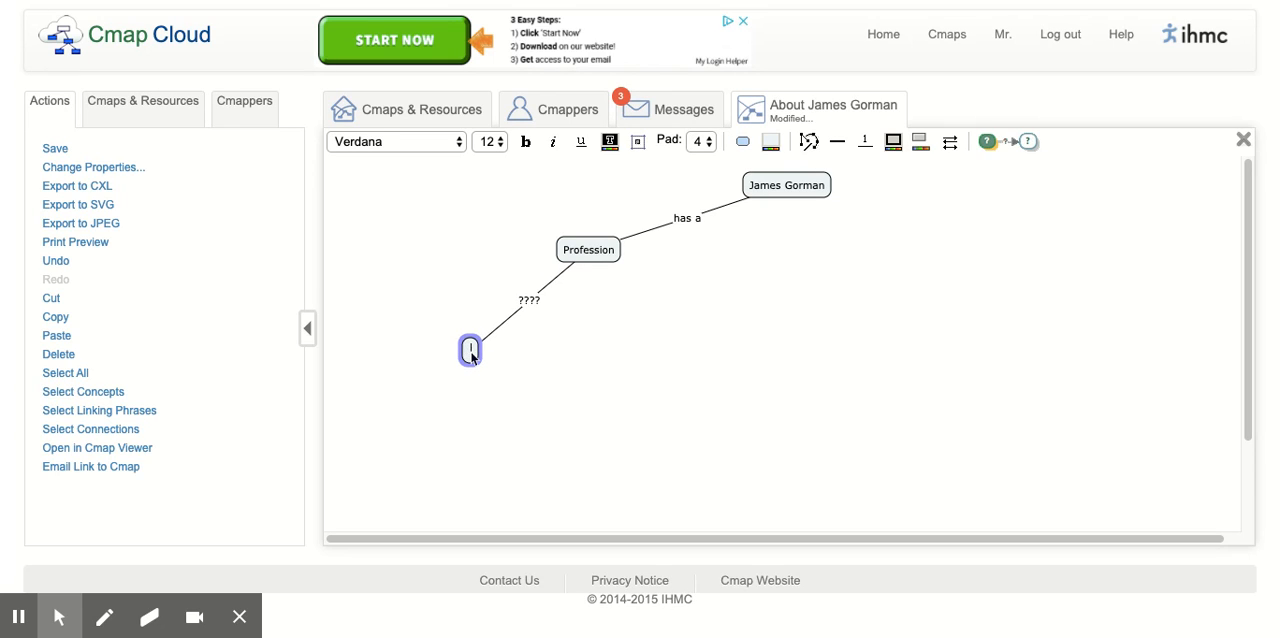
{"action": "type", "text": "tor"}
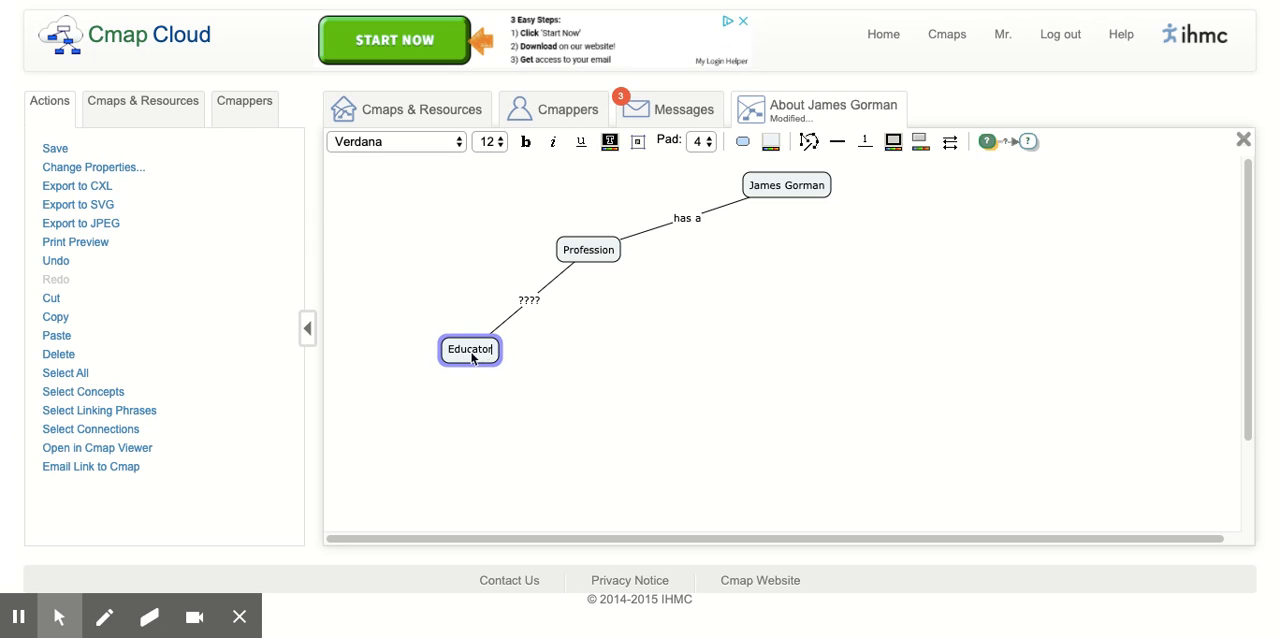
{"action": "left_click", "coordinate": [530, 301]}
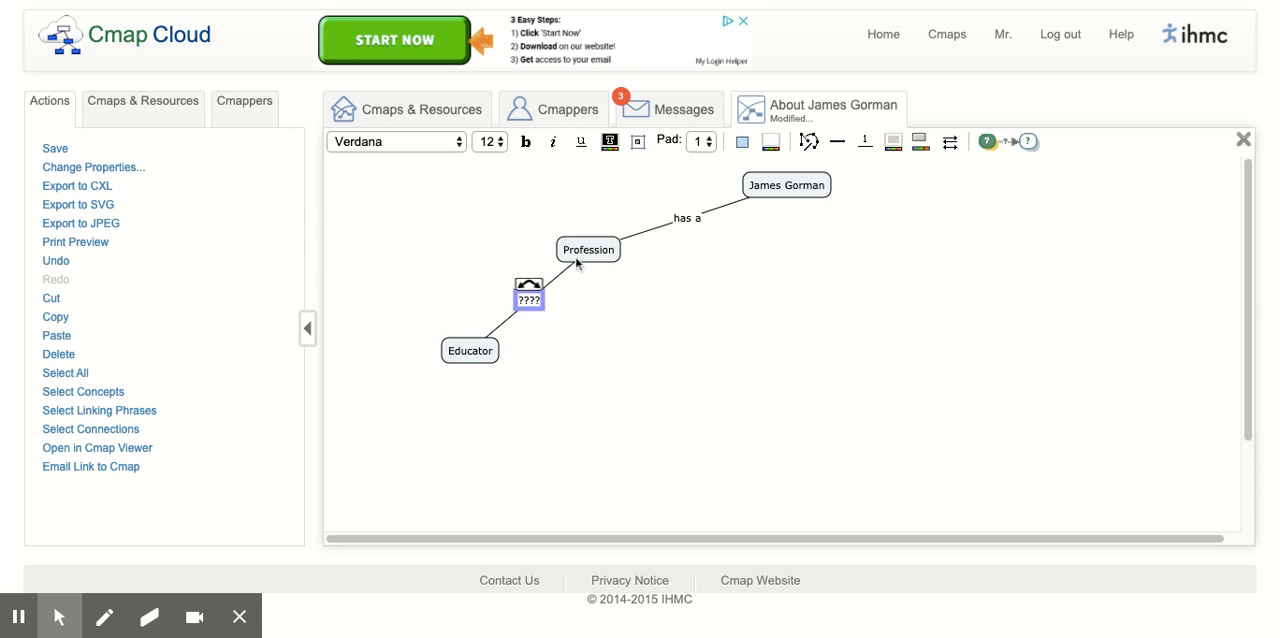
{"action": "type", "text": "as"}
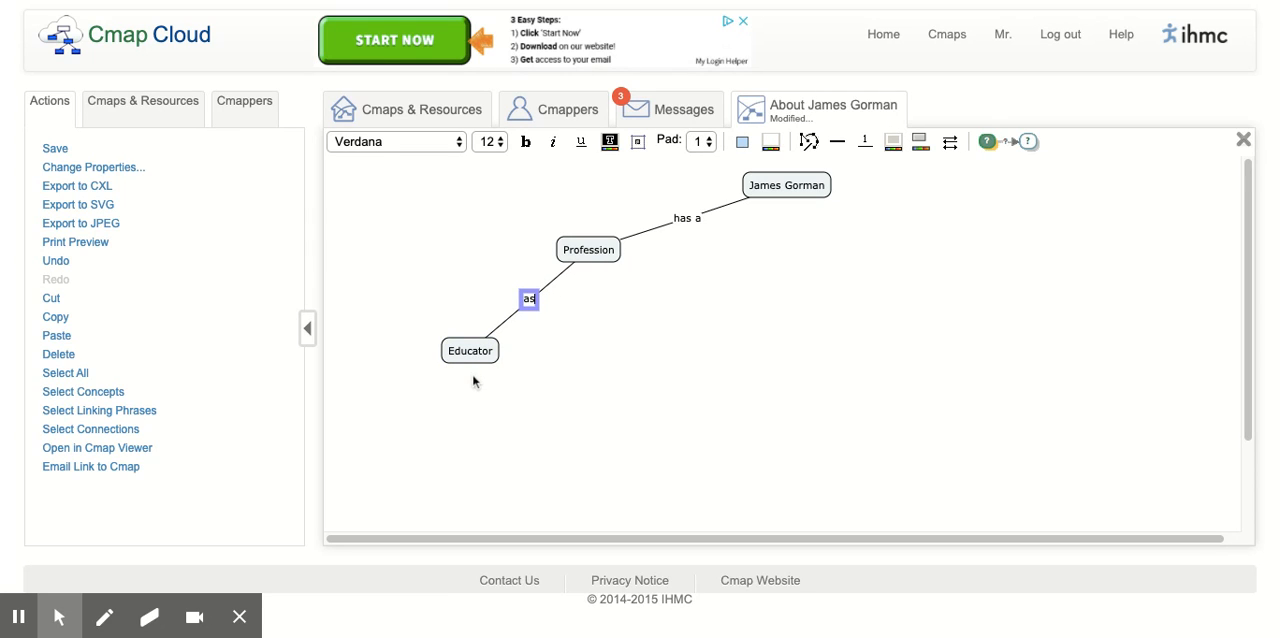
{"action": "type", "text": " an"}
{"action": "left_click", "coordinate": [589, 389]}
- Examine the "as an" and "has a" propositions by selecting the concepts and linking phrase of each in turn
{"action": "left_click_drag", "start_coordinate": [443, 231], "coordinate": [588, 378]}
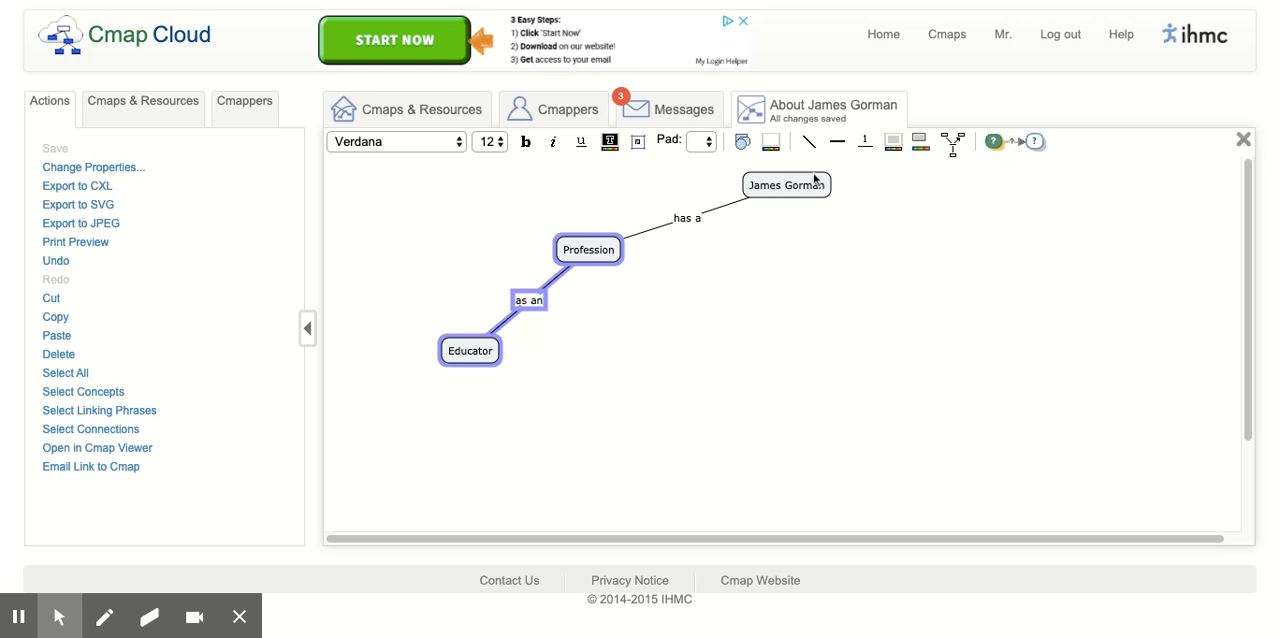
{"action": "left_click_drag", "start_coordinate": [571, 165], "coordinate": [860, 277]}
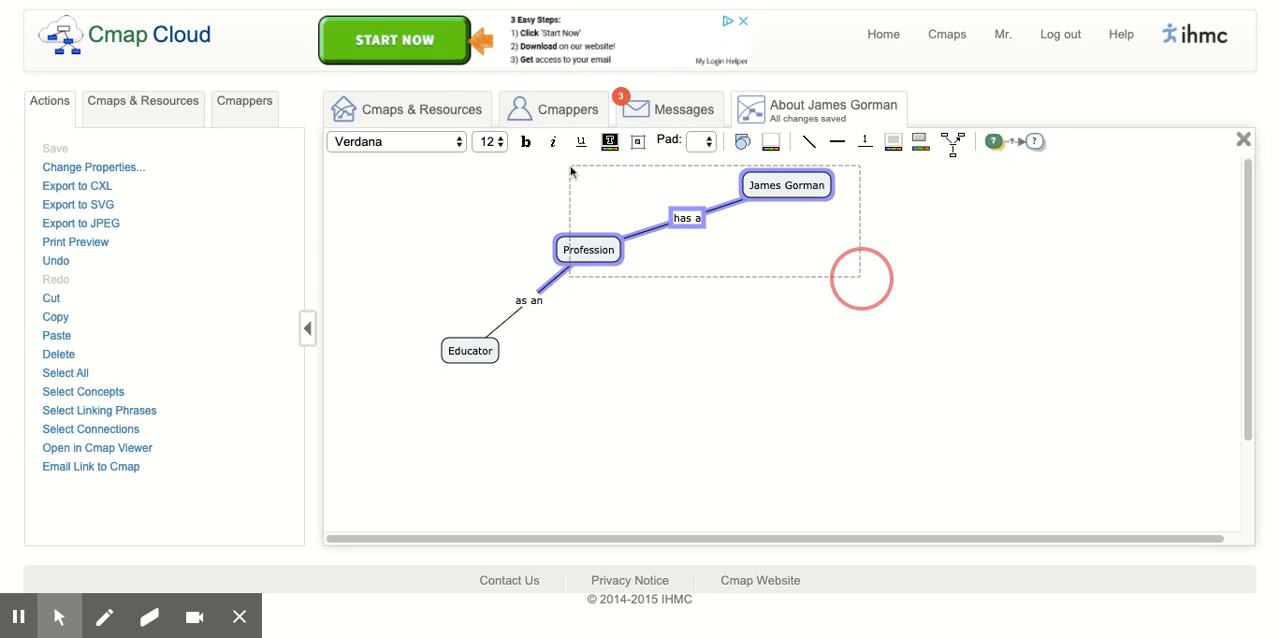
{"action": "left_click", "coordinate": [424, 241]}
{"action": "left_click_drag", "start_coordinate": [409, 237], "coordinate": [603, 377]}
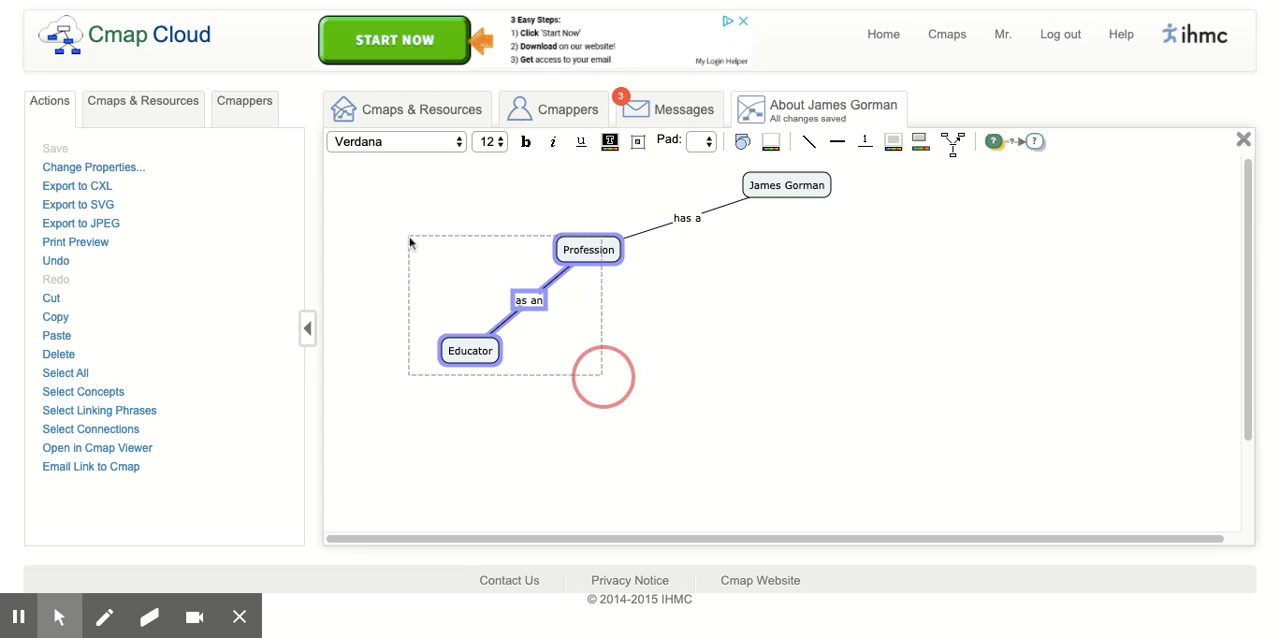
{"action": "left_click", "coordinate": [601, 379]}
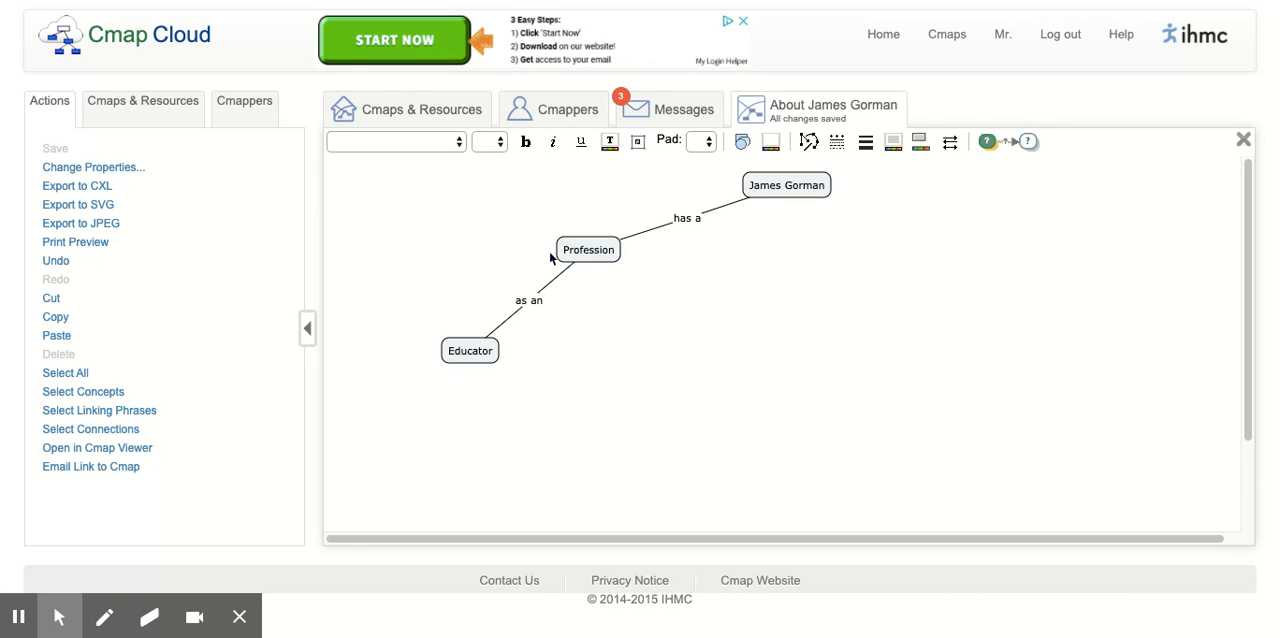
- Connect a new "Chemistry" concept below and left of Educator, leaving the linking phrase unlabelled
{"action": "left_click", "coordinate": [481, 362]}
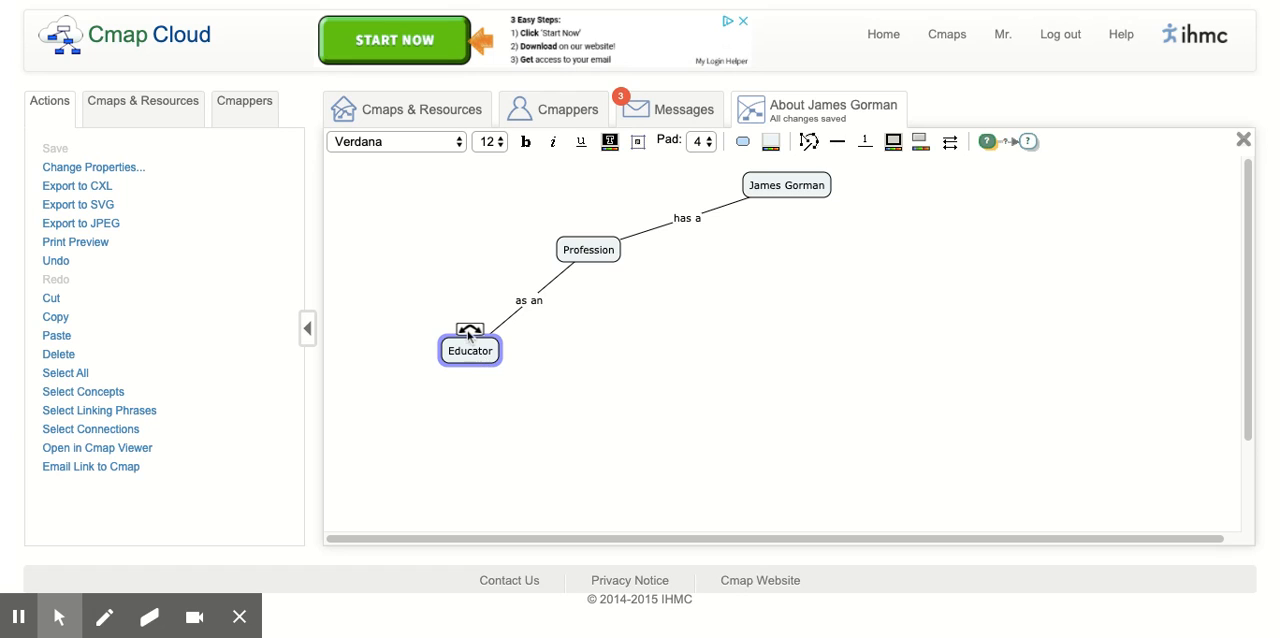
{"action": "mouse_move", "coordinate": [470, 335]}
{"action": "left_mouse_down"}
{"action": "mouse_move", "coordinate": [357, 420]}
{"action": "mouse_move", "coordinate": [362, 409]}
{"action": "left_mouse_up"}
{"action": "type", "text": "Chemistry"}
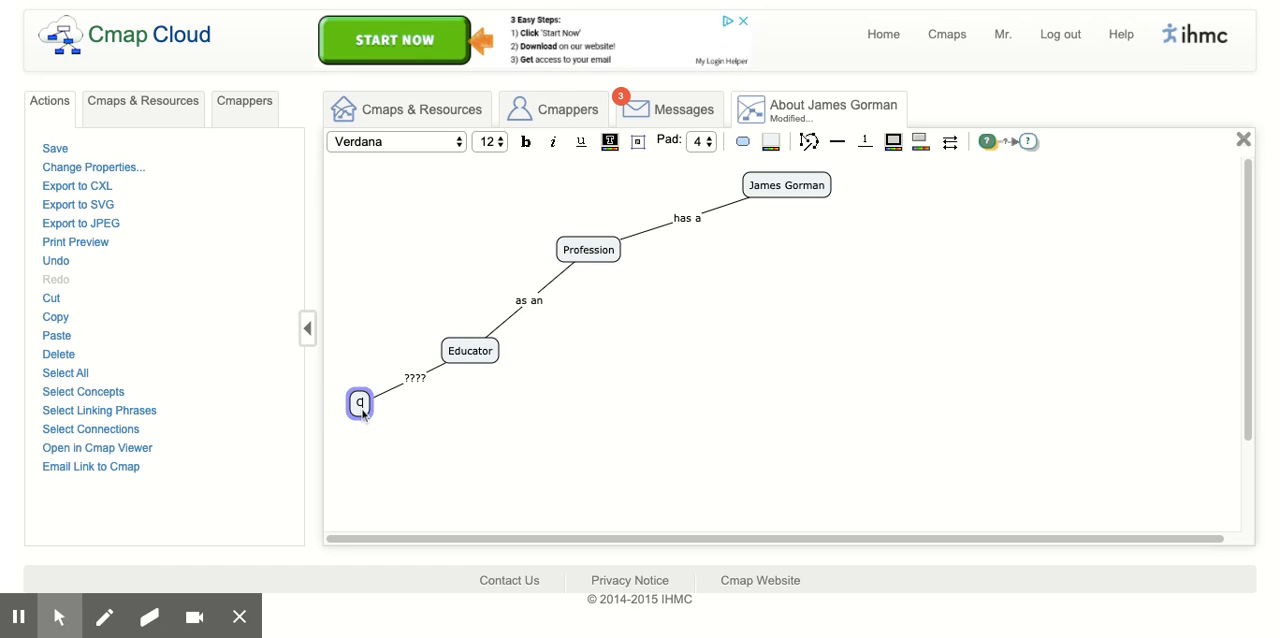
{"action": "left_click", "coordinate": [450, 444]}
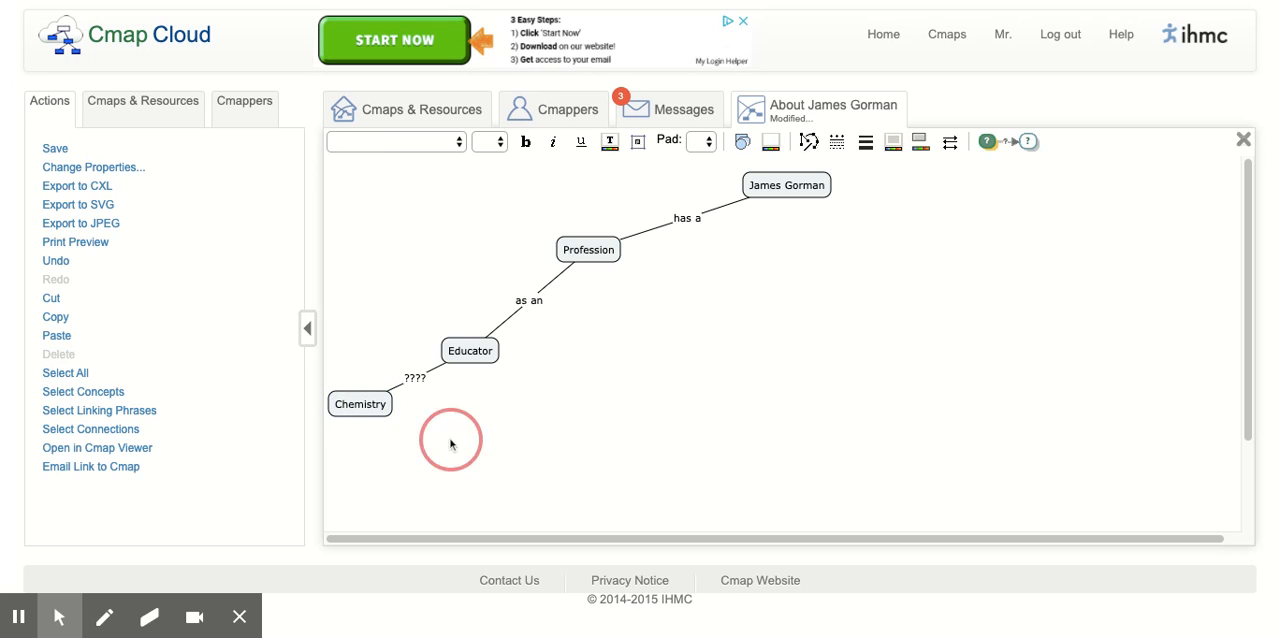
- Branch two more concepts, "Engineering" and "Physics", from the unlabelled linking phrase between Educator and Chemistry
{"action": "left_click", "coordinate": [414, 376]}
{"action": "left_click_drag", "start_coordinate": [417, 366], "coordinate": [392, 450]}
{"action": "type", "text": "Engine"}
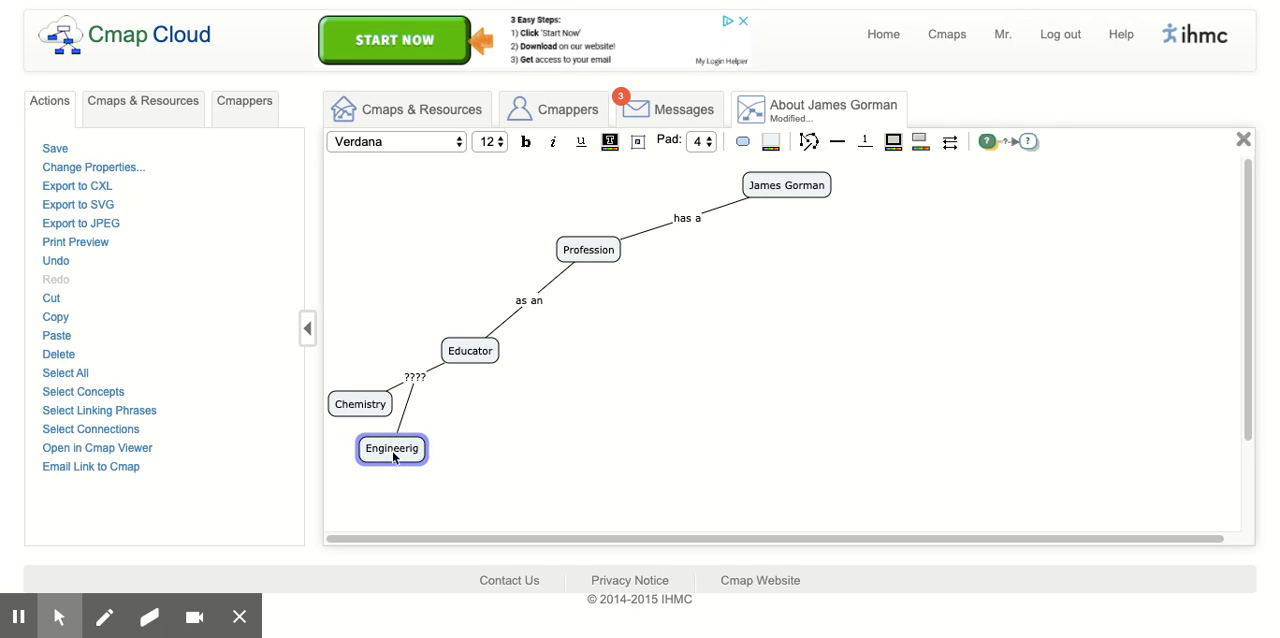
{"action": "type", "text": "ering"}
{"action": "left_click", "coordinate": [495, 400]}
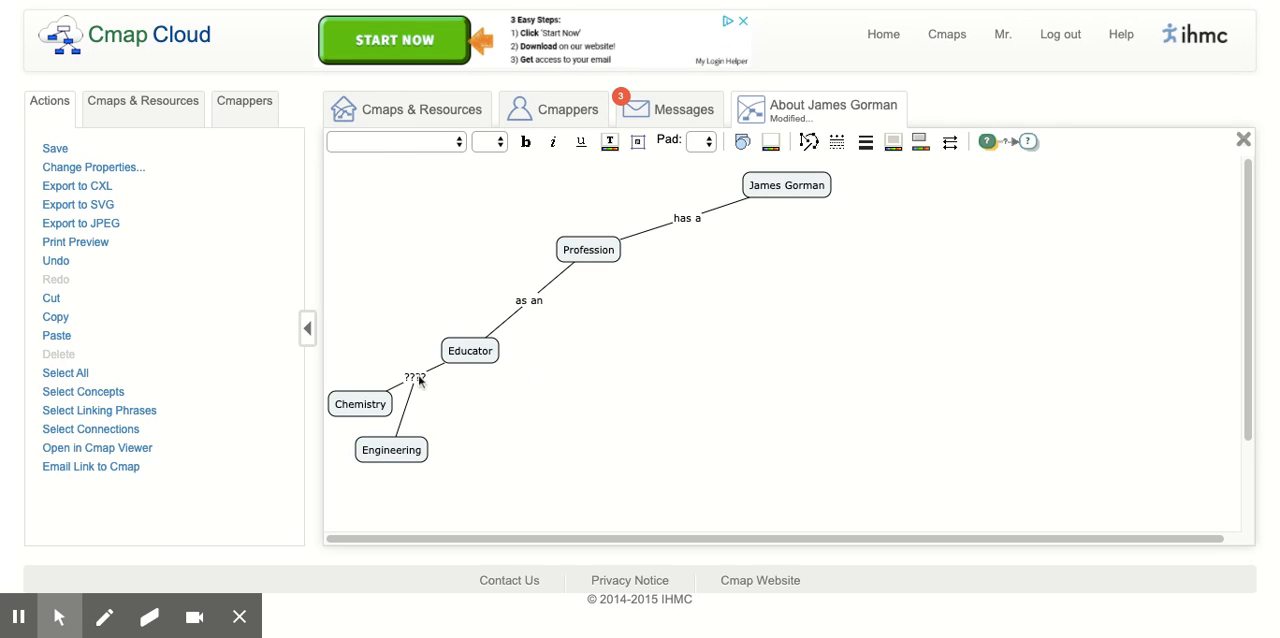
{"action": "left_click", "coordinate": [415, 376]}
{"action": "left_click_drag", "start_coordinate": [415, 362], "coordinate": [440, 414]}
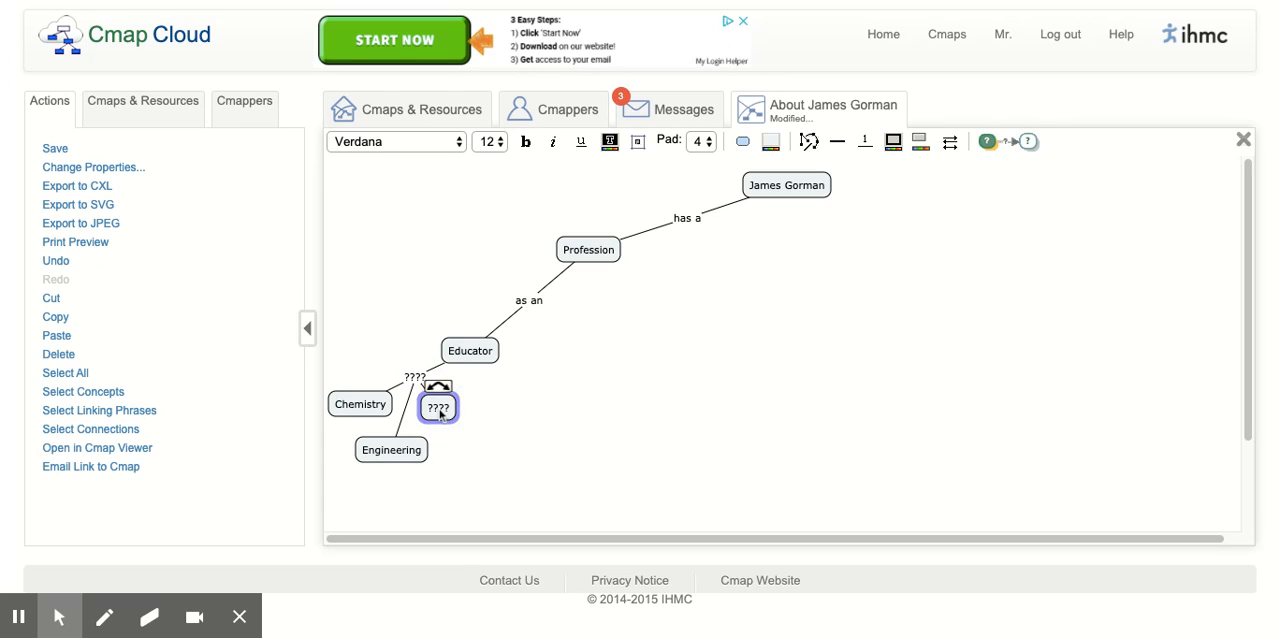
{"action": "type", "text": "Physics"}
{"action": "left_click", "coordinate": [476, 435]}
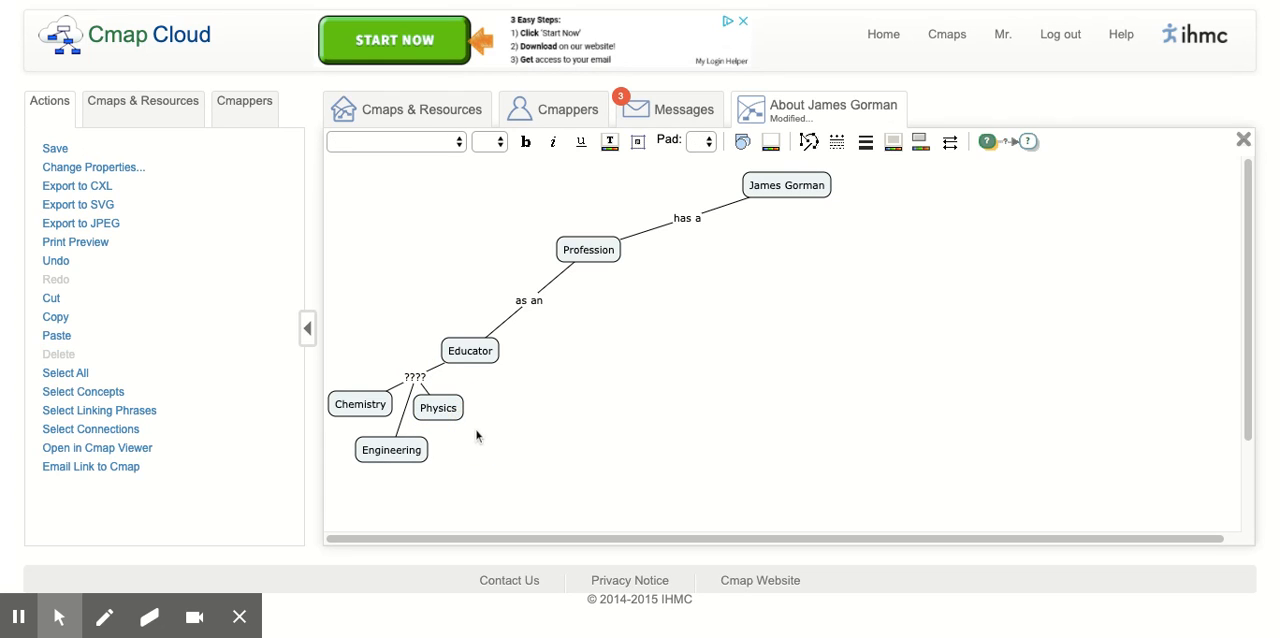
- Label the linking phrase between Educator and the Chemistry, Engineering and Physics concepts as "of"
{"action": "double_click", "coordinate": [415, 377]}
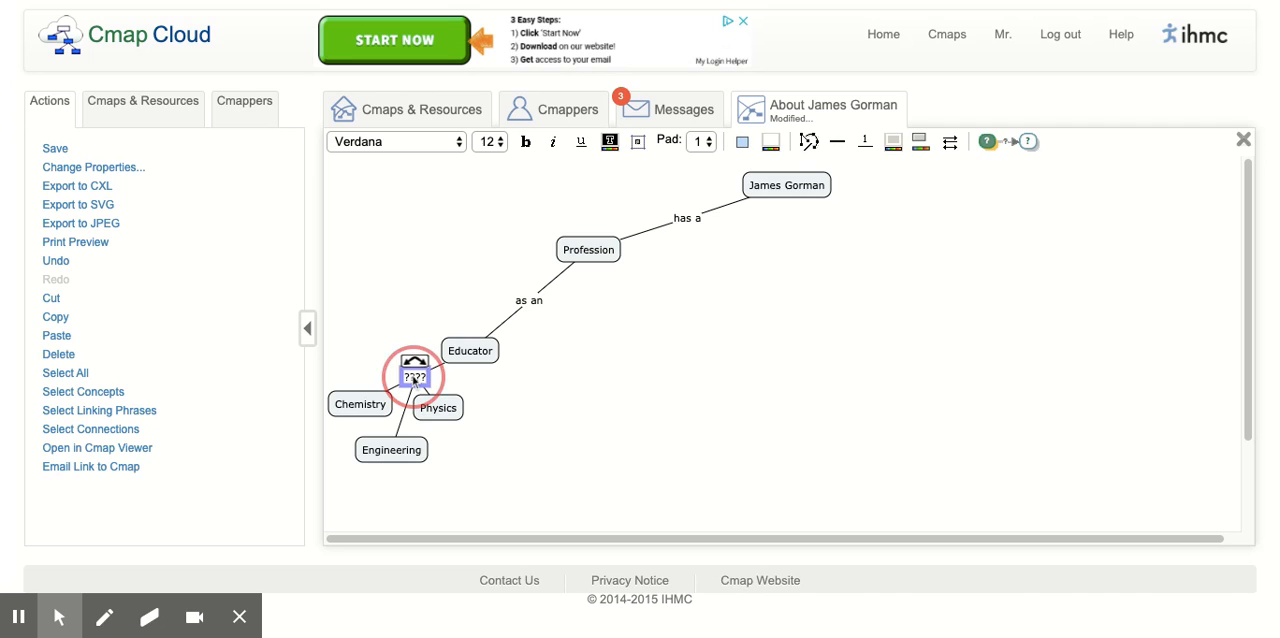
{"action": "left_click", "coordinate": [573, 423]}
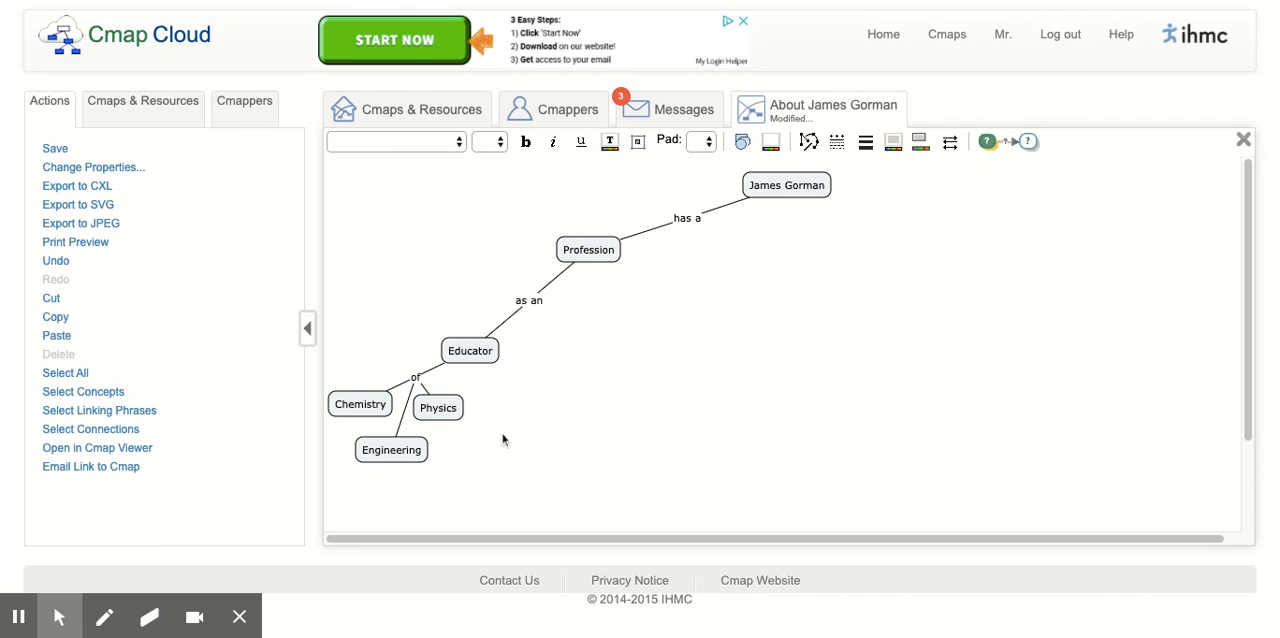
- Connect a new "Nipmuc Regional High School" concept below and right of Educator, leaving the linking phrase unlabelled
{"action": "left_click", "coordinate": [477, 354]}
{"action": "left_click_drag", "start_coordinate": [476, 336], "coordinate": [540, 446]}
{"action": "type", "text": "curren"}
{"action": "key", "text": "BackSpace"}
{"action": "key", "text": "BackSpace"}
{"action": "key", "text": "BackSpace"}
{"action": "key", "text": "BackSpace"}
{"action": "key", "text": "BackSpace"}
{"action": "key", "text": "BackSpace"}
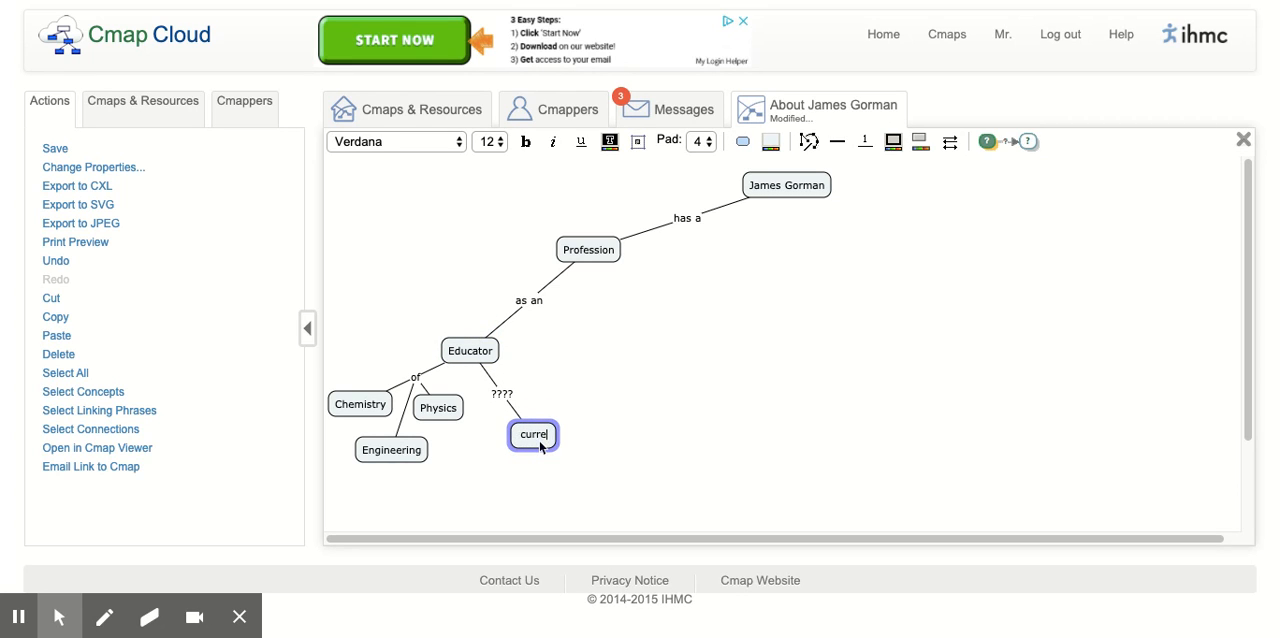
{"action": "type", "text": "Nipmuc Regional"}
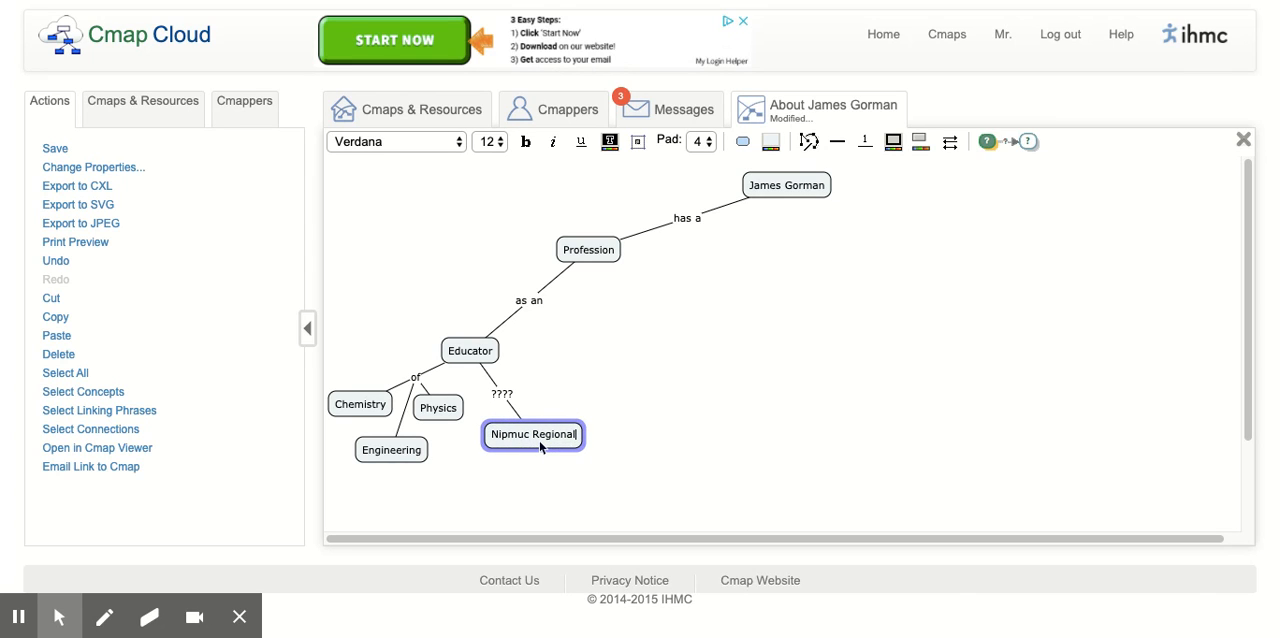
{"action": "type", "text": " High School"}
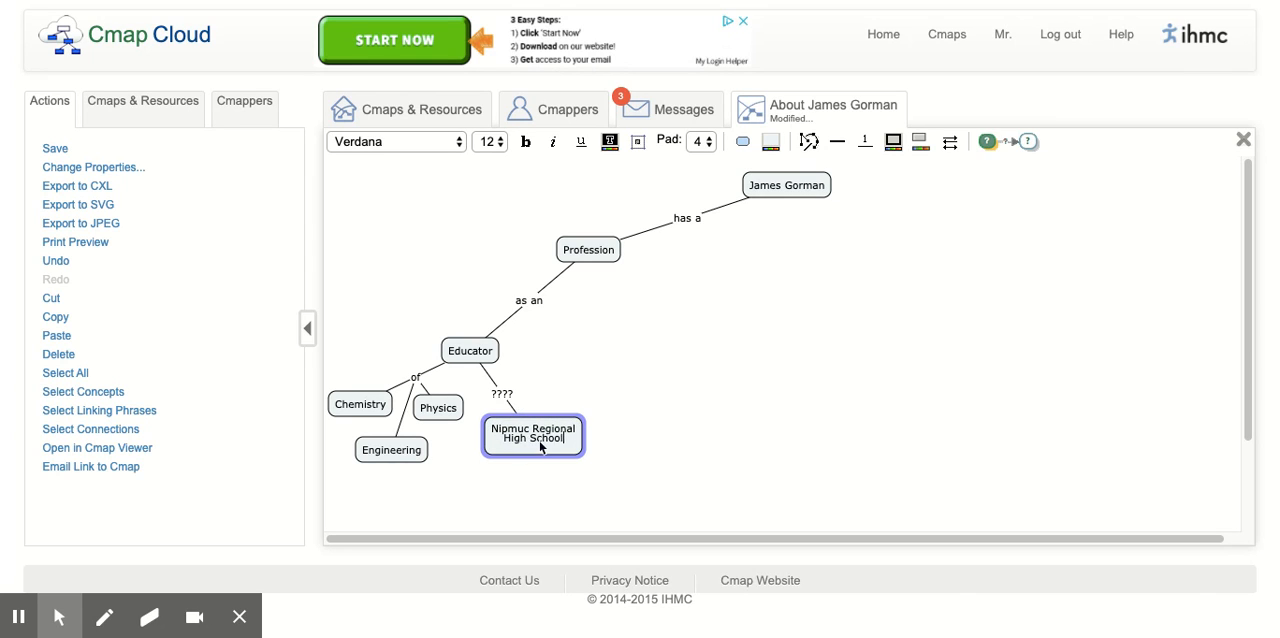
{"action": "left_click", "coordinate": [632, 391]}
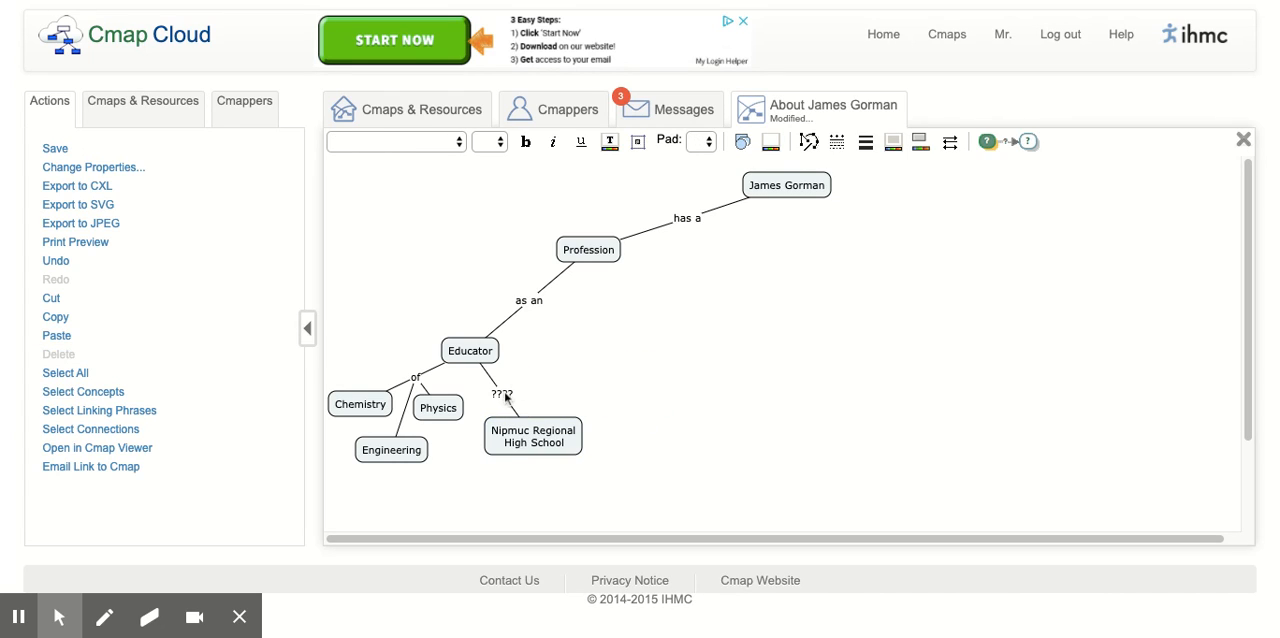
- Label the linking phrase between Educator and Nipmuc Regional High School as "currently at"
{"action": "left_click", "coordinate": [505, 394]}
{"action": "type", "text": "currently"}
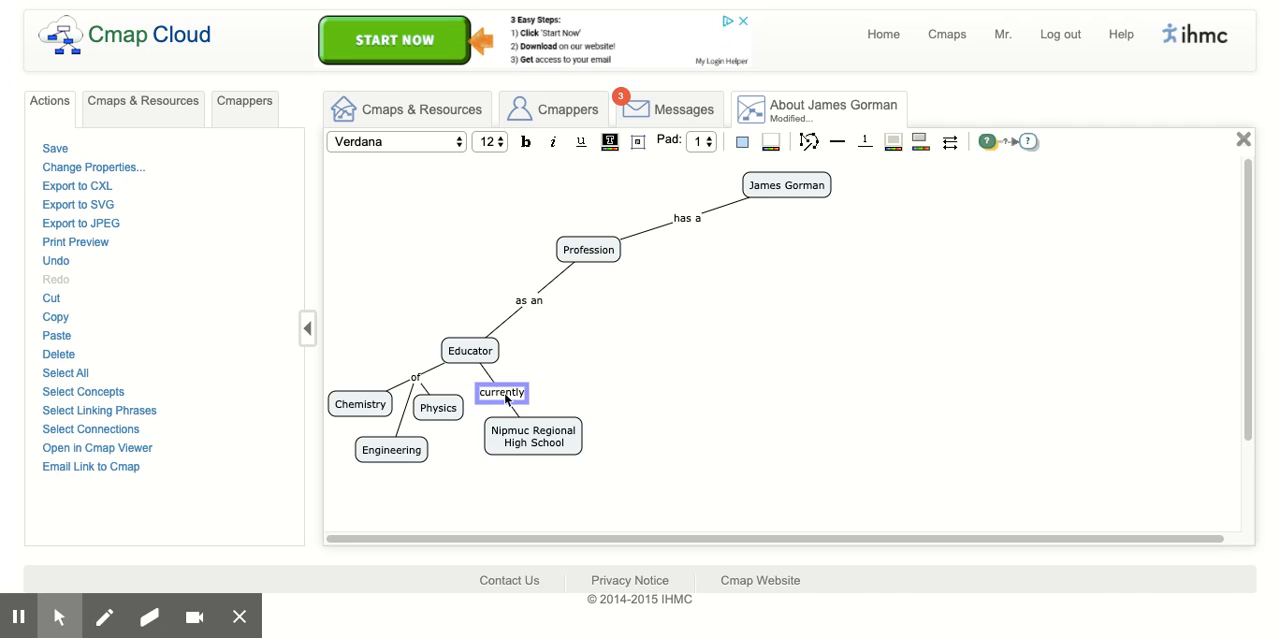
{"action": "key", "text": "Return"}
{"action": "type", "text": "at"}
{"action": "left_click", "coordinate": [605, 463]}
- Connect a new "Northbridge High School" concept to the lower right of Educator, leaving the linking phrase unlabelled
{"action": "left_click", "coordinate": [489, 357]}
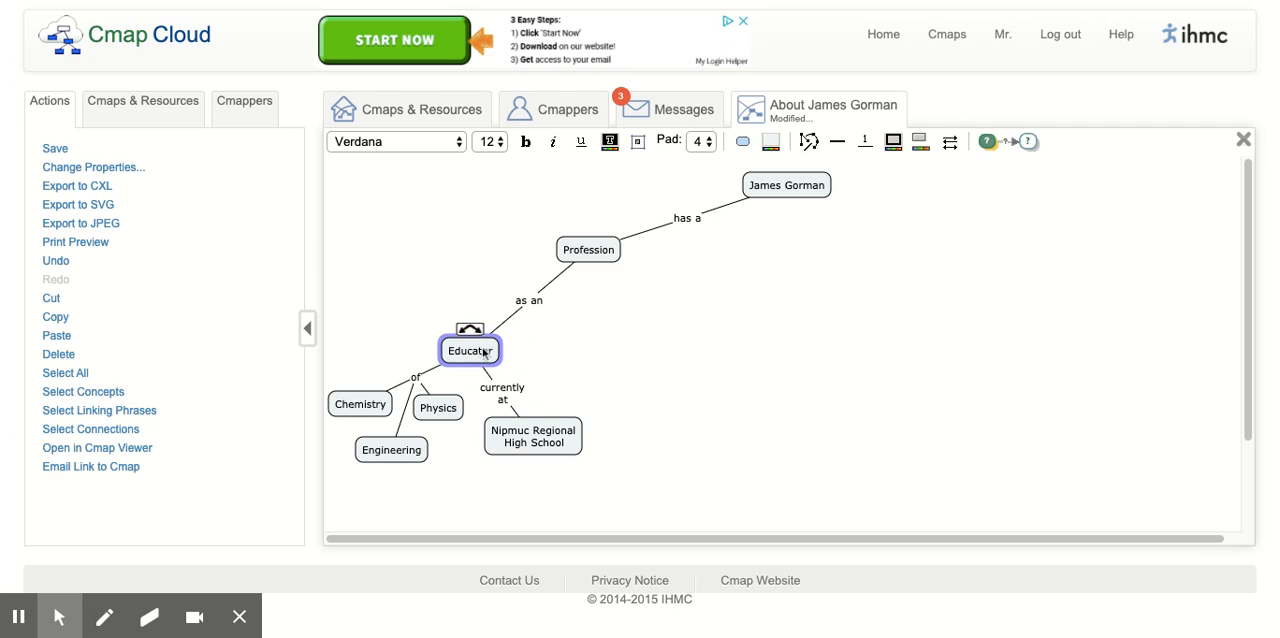
{"action": "left_click_drag", "start_coordinate": [476, 338], "coordinate": [584, 394]}
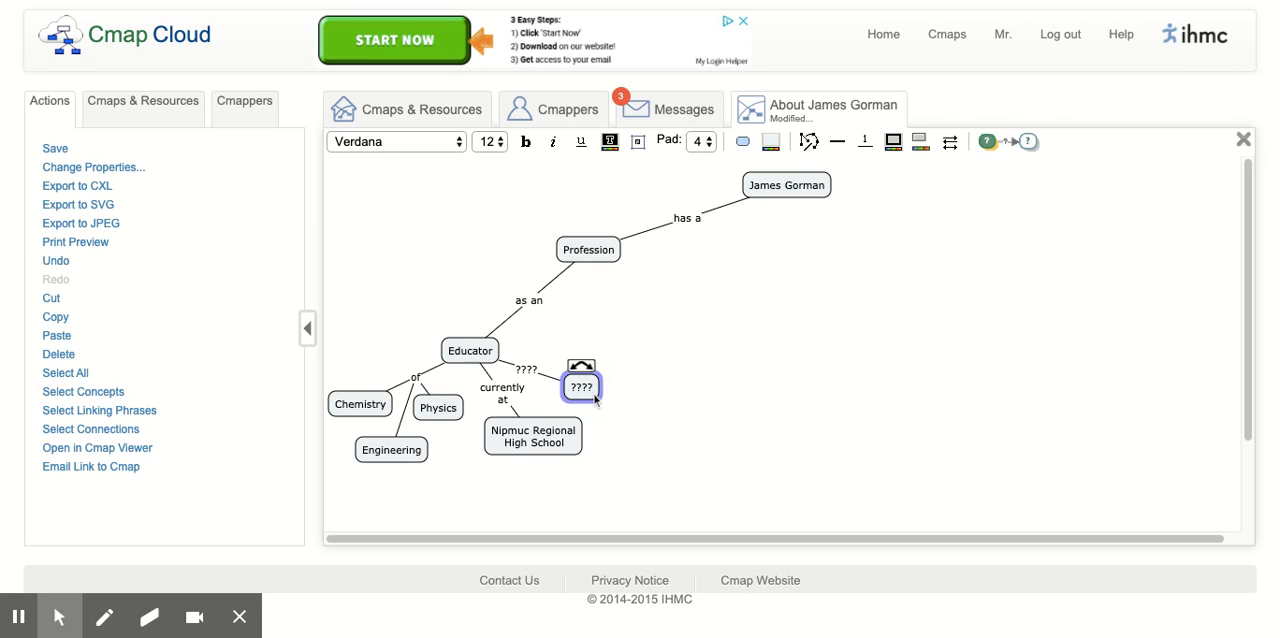
{"action": "type", "text": "Nort"}
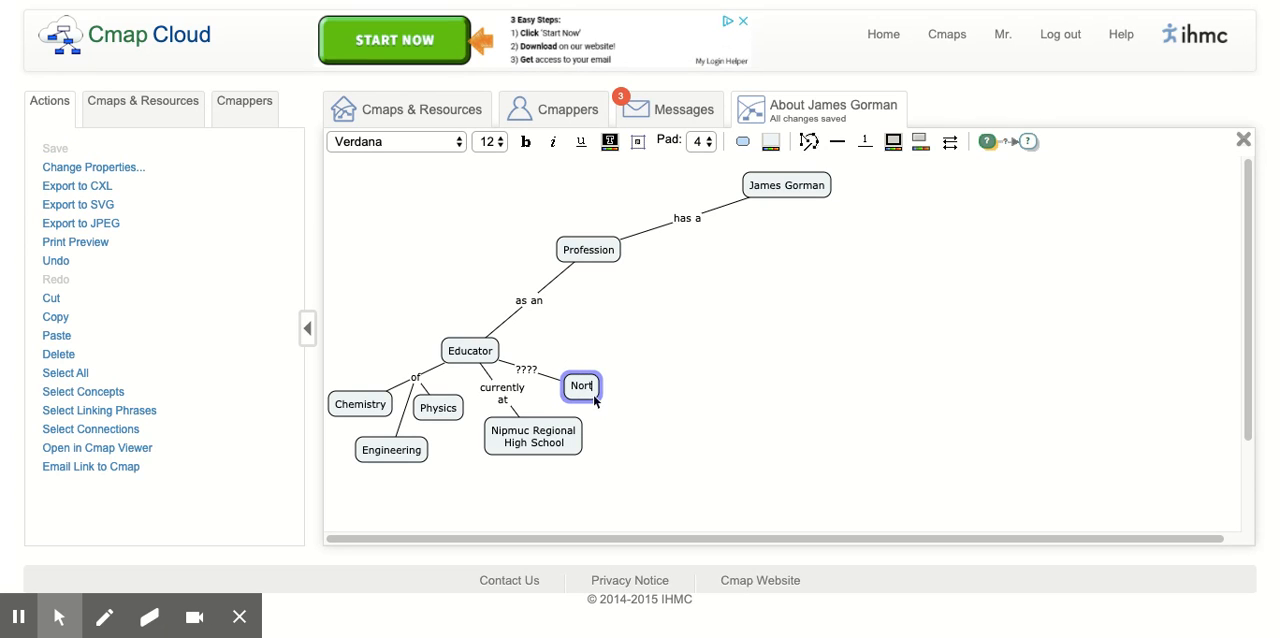
{"action": "type", "text": "hbridge"}
{"action": "key", "text": "Return"}
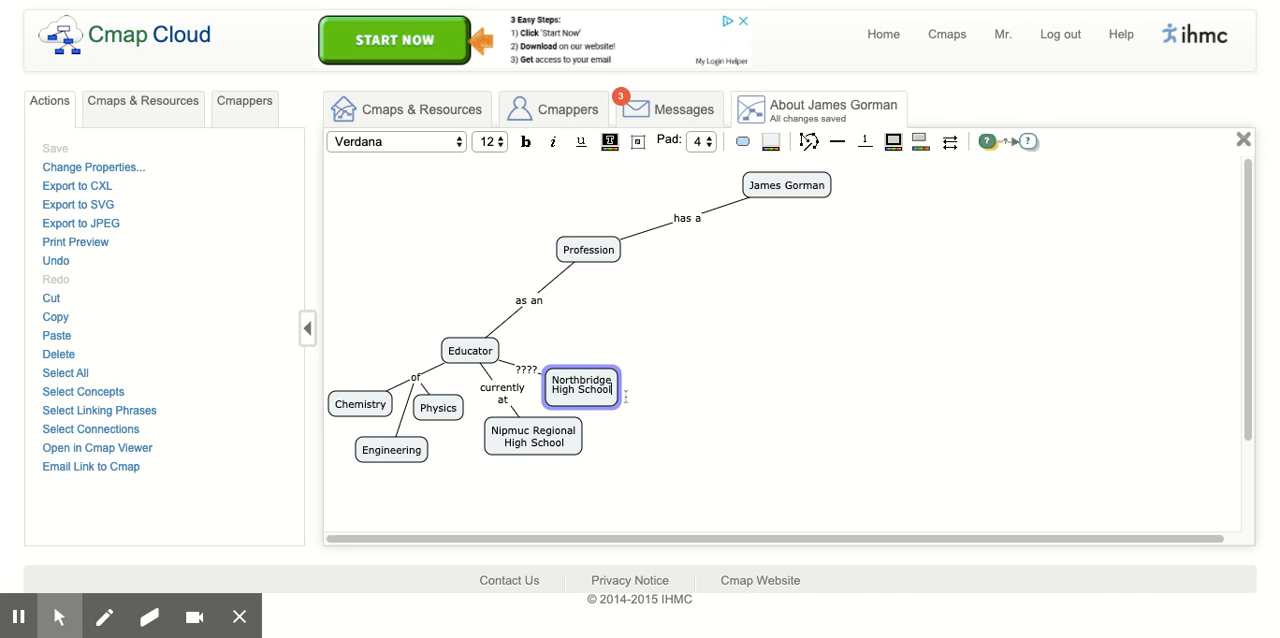
{"action": "left_click", "coordinate": [620, 417]}
- Spread out the two school concepts, moving Nipmuc Regional High School farther down and Northbridge High School farther down and right
{"action": "left_click", "coordinate": [576, 376]}
{"action": "left_click", "coordinate": [599, 382]}
{"action": "left_click_drag", "start_coordinate": [600, 398], "coordinate": [640, 402]}
{"action": "left_click_drag", "start_coordinate": [556, 443], "coordinate": [530, 487]}
{"action": "left_click_drag", "start_coordinate": [630, 398], "coordinate": [618, 452]}
- Shift the linking phrase between Educator and Northbridge High School away from "currently at" and label it "formally at"
{"action": "left_click", "coordinate": [532, 372]}
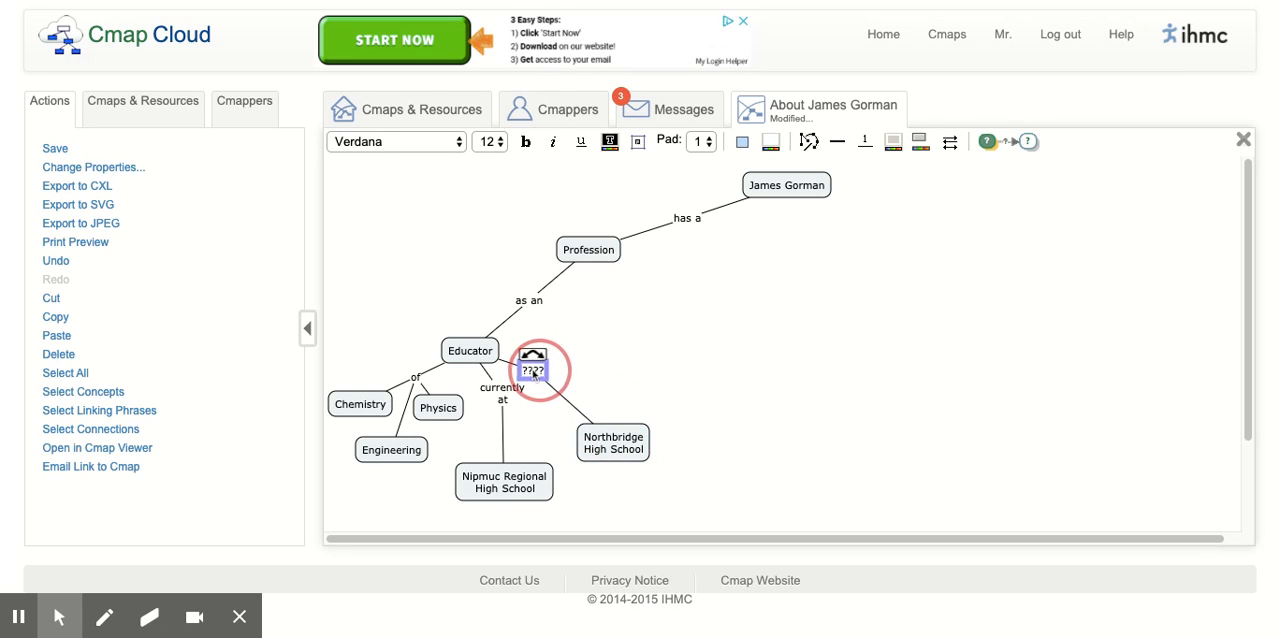
{"action": "left_click_drag", "start_coordinate": [534, 374], "coordinate": [550, 386]}
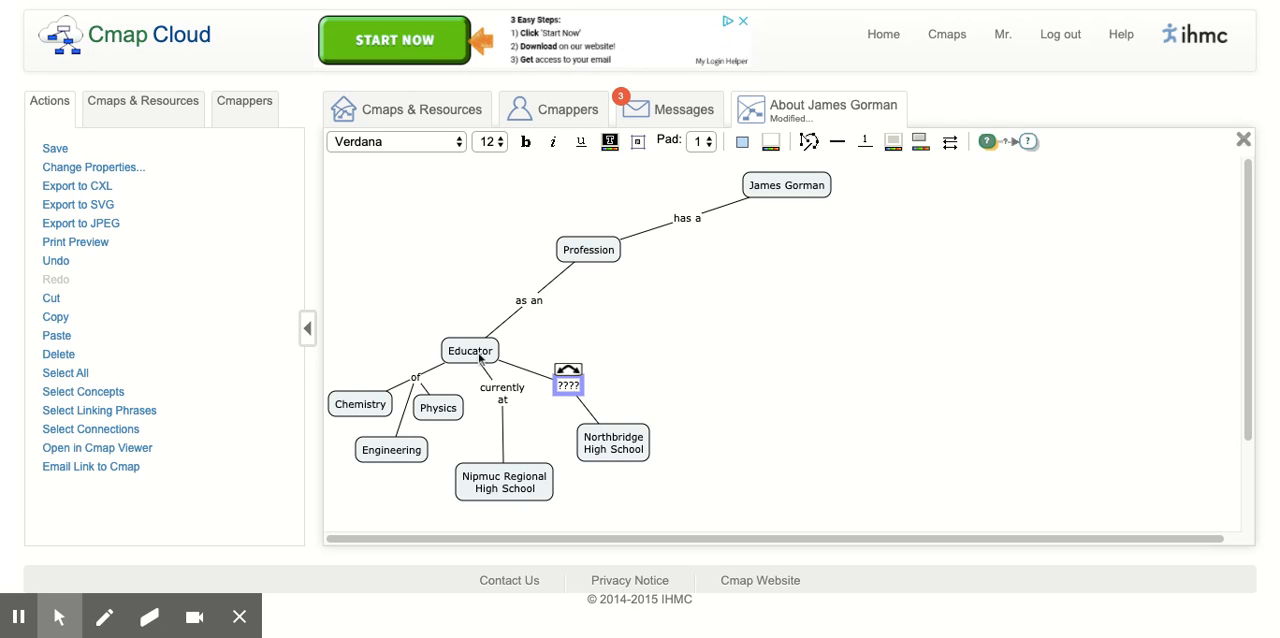
{"action": "type", "text": "formally at"}
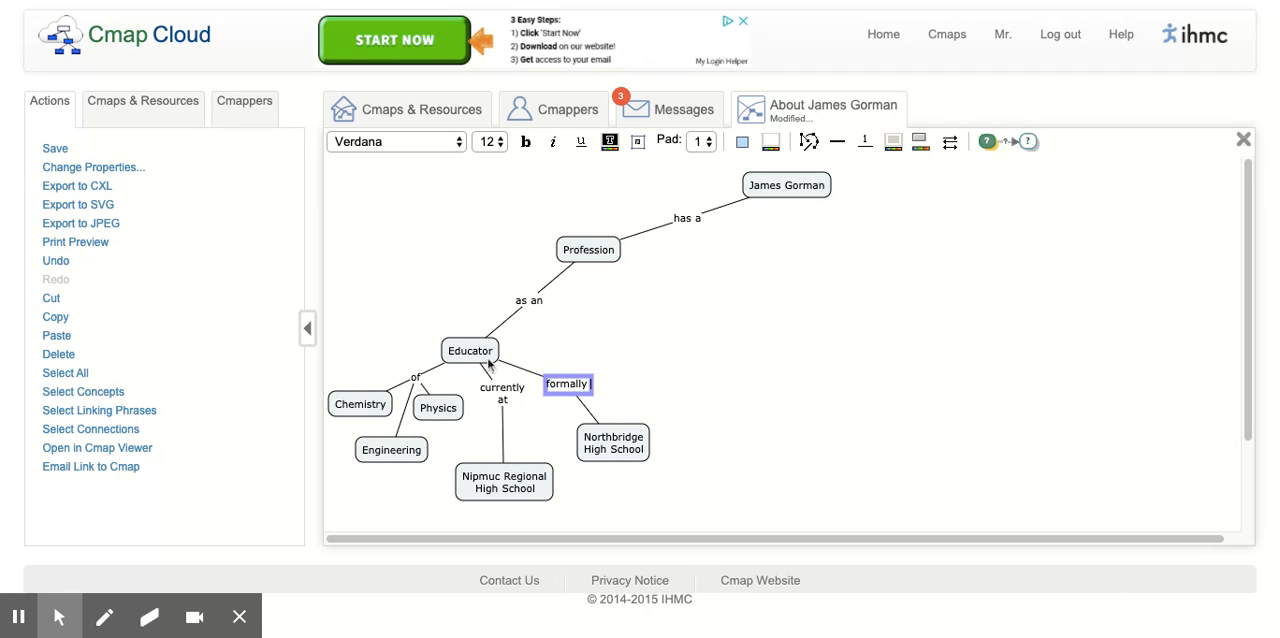
{"action": "left_click", "coordinate": [661, 388]}
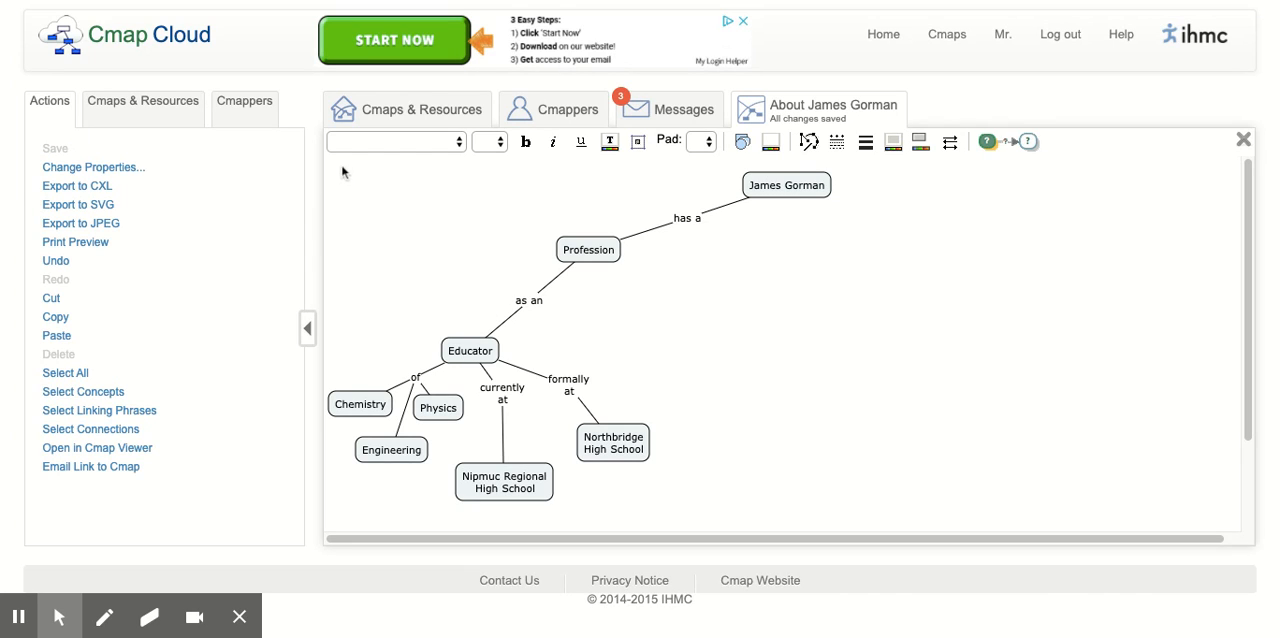
- Add arrowheads to all connections in the map so that each one points to its destination concept
{"action": "left_click", "coordinate": [105, 433]}
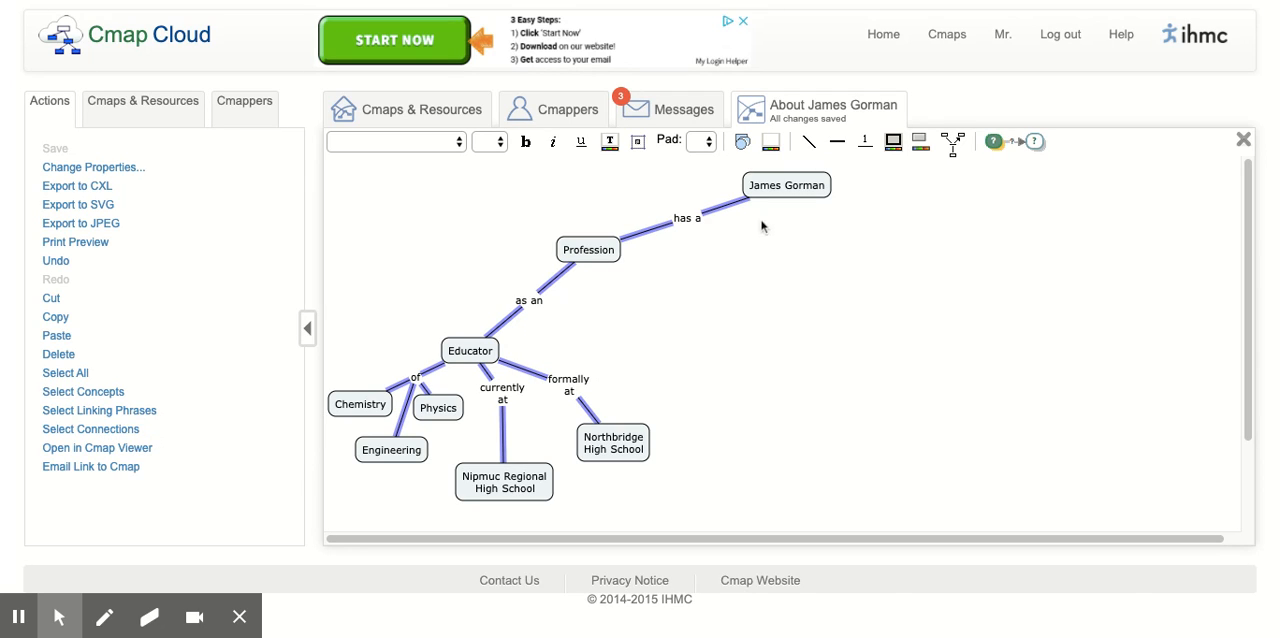
{"action": "left_click", "coordinate": [955, 145]}
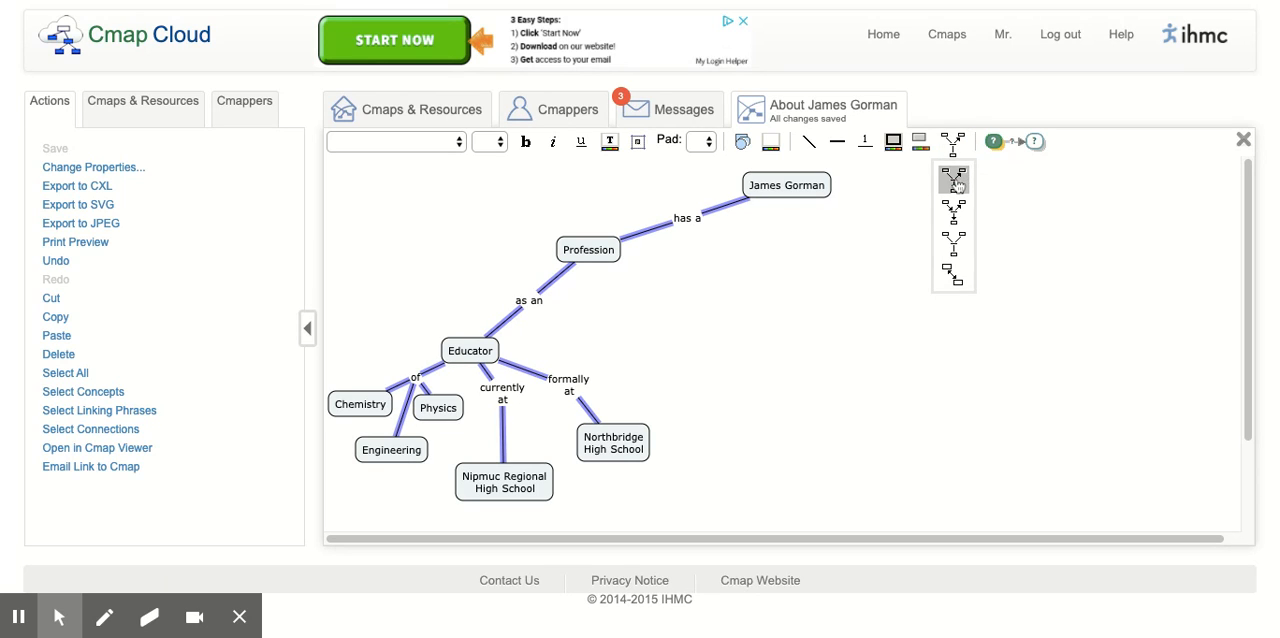
{"action": "left_click", "coordinate": [958, 185]}
{"action": "left_click", "coordinate": [811, 285]}
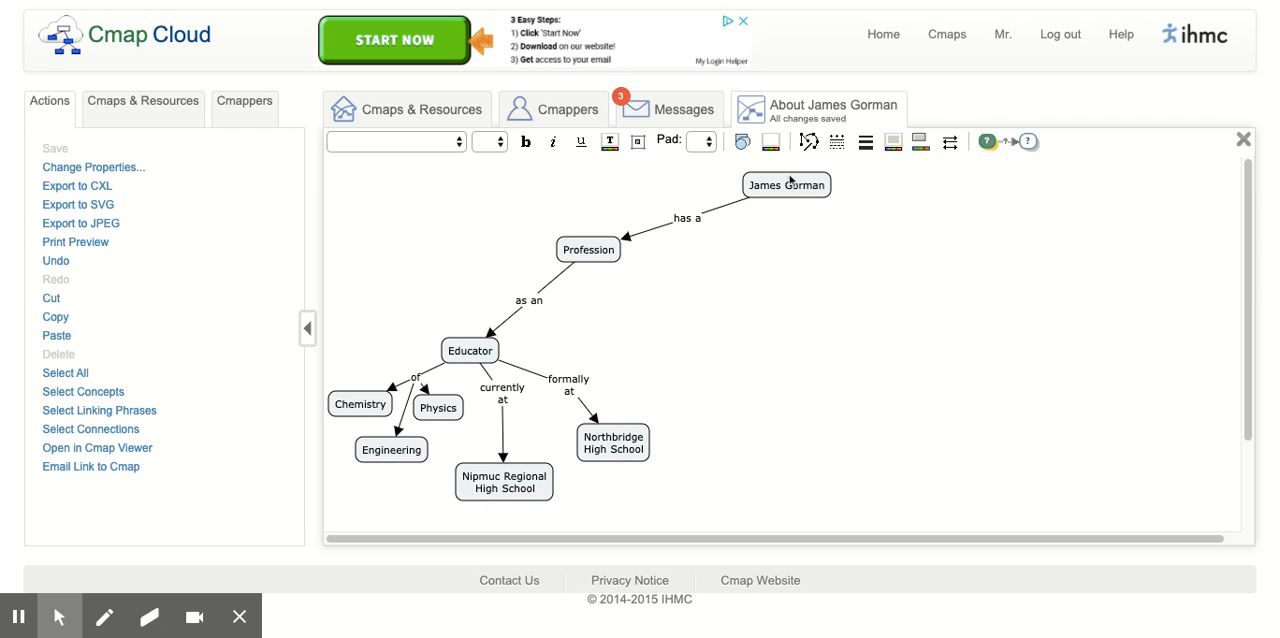
{"action": "left_click", "coordinate": [757, 321]}
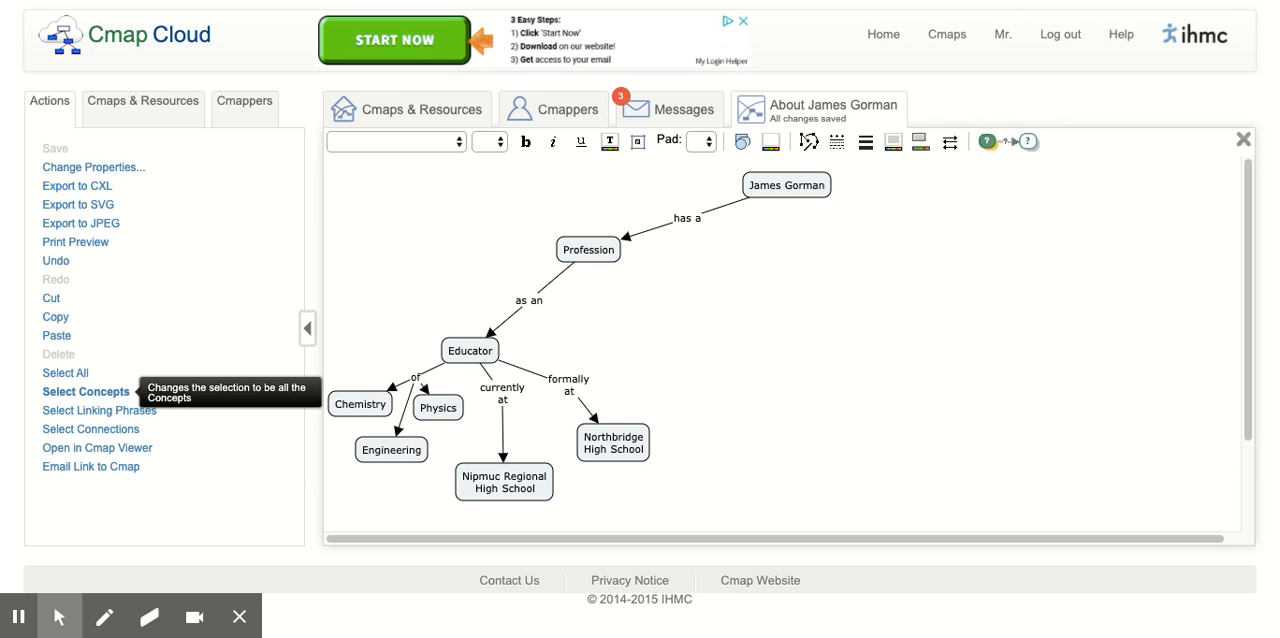
- Make the text of all concepts in the map bold and dark red
{"action": "left_click", "coordinate": [121, 396]}
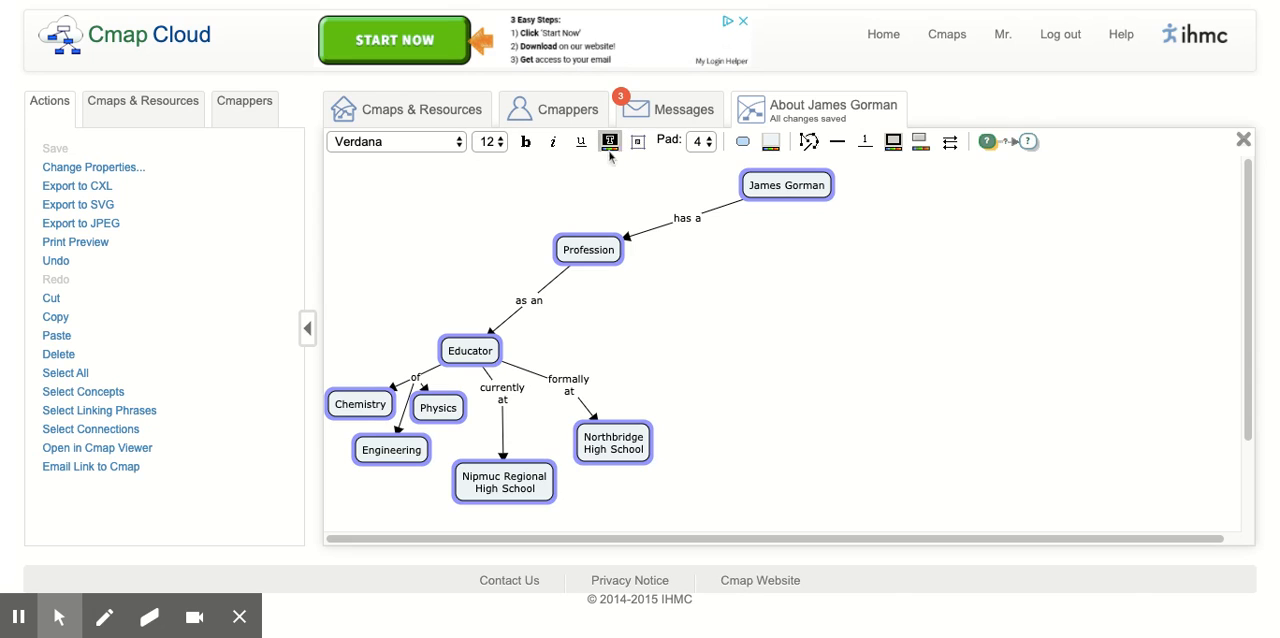
{"action": "left_click", "coordinate": [528, 143]}
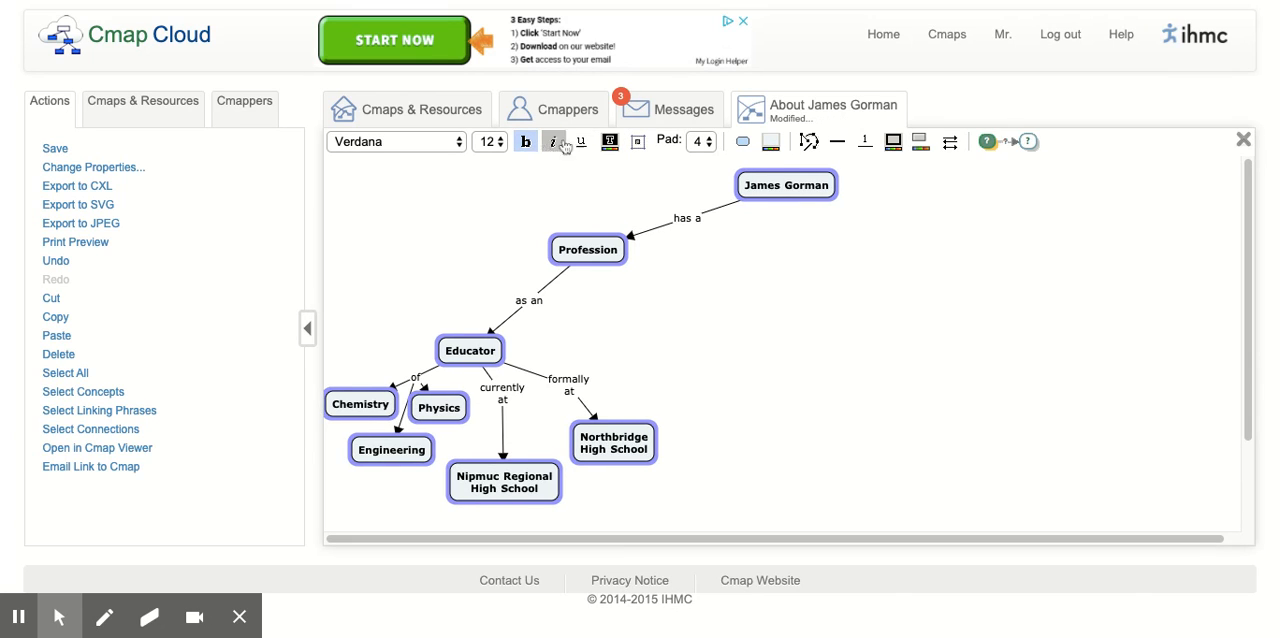
{"action": "left_click", "coordinate": [611, 143]}
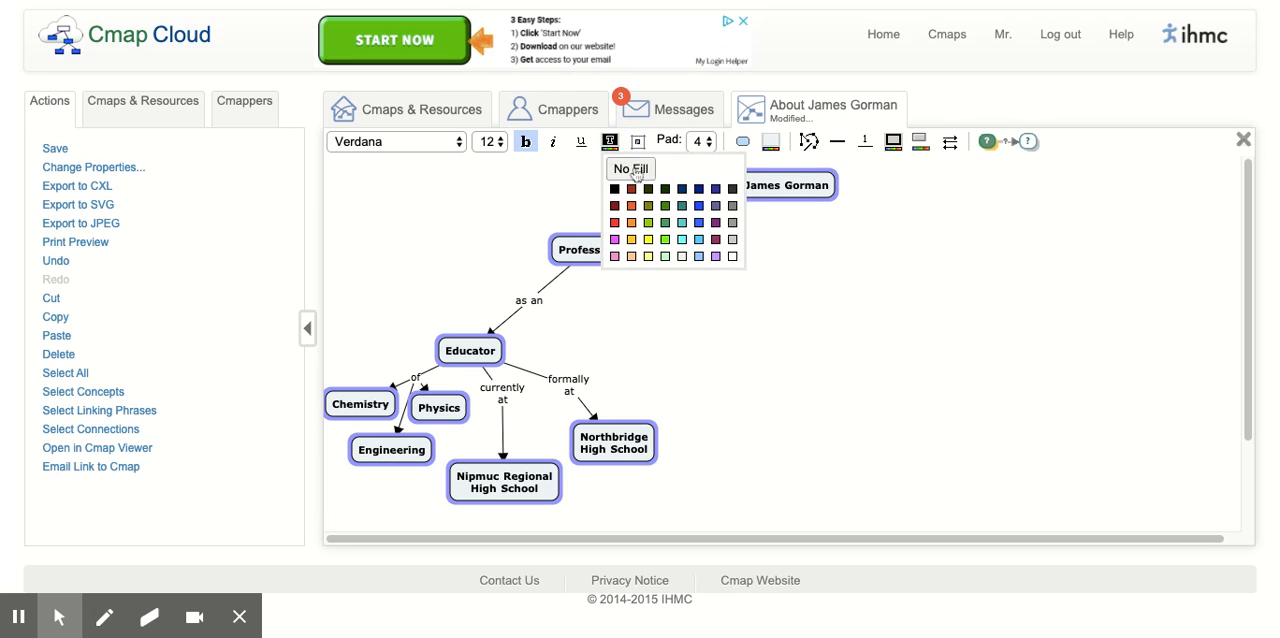
{"action": "left_click", "coordinate": [633, 195]}
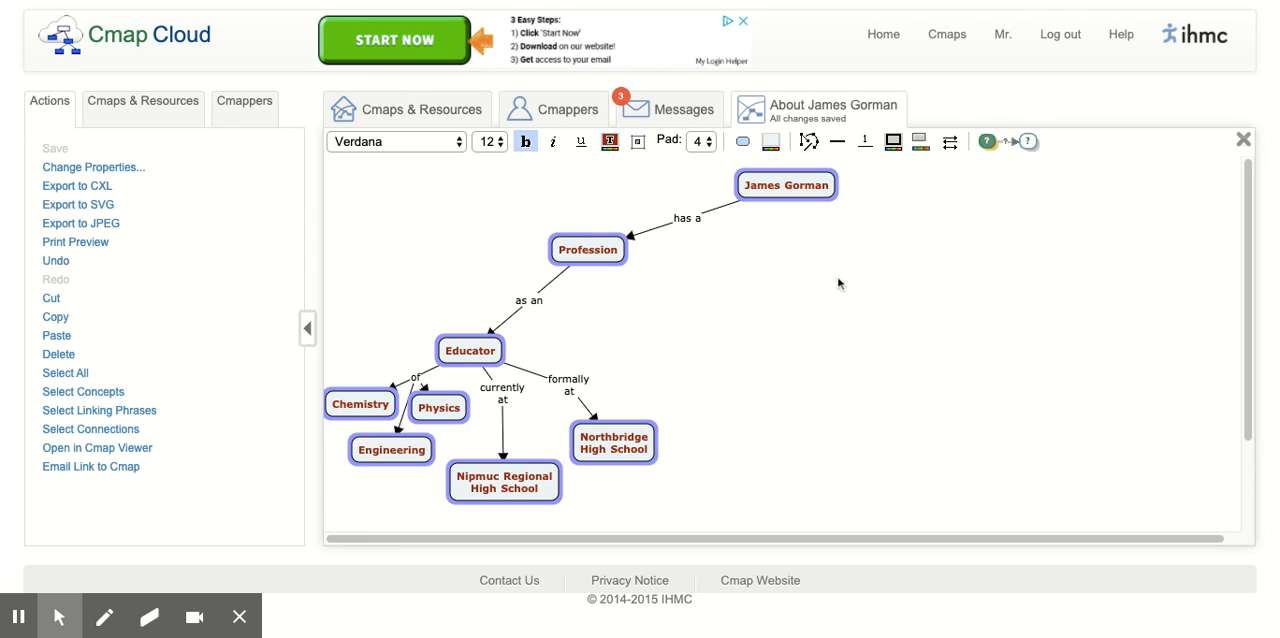
{"action": "left_click", "coordinate": [767, 252]}
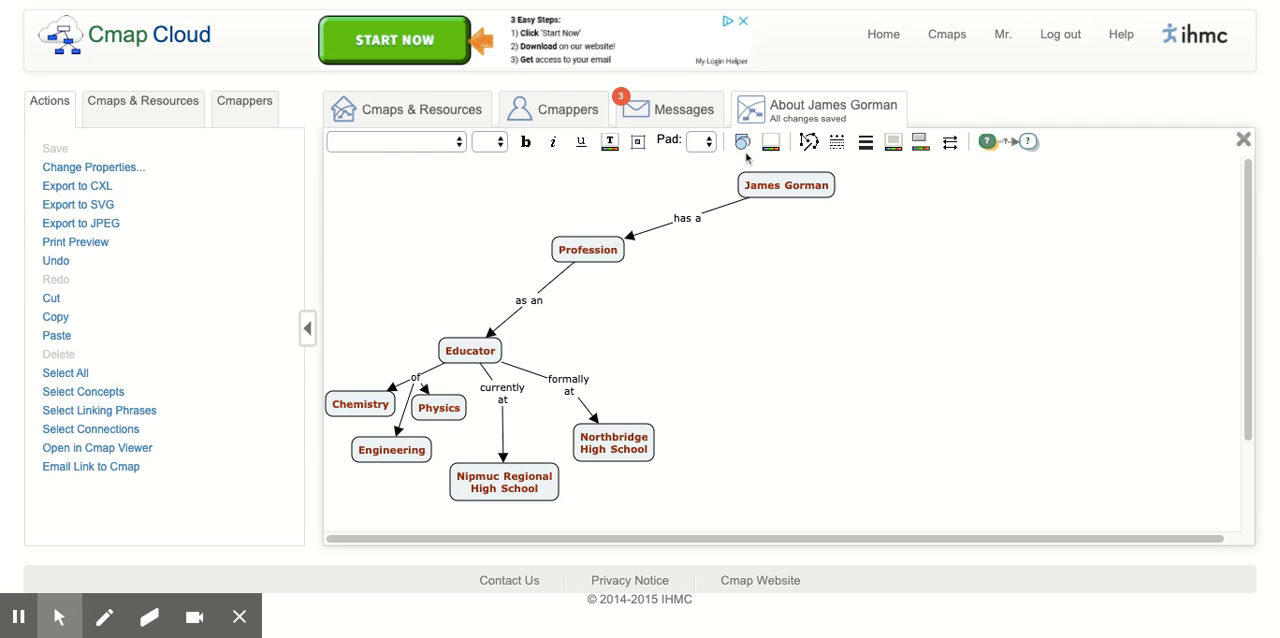
- Change the shape of the root concept at the top of the map to an ellipse
{"action": "left_click", "coordinate": [798, 195]}
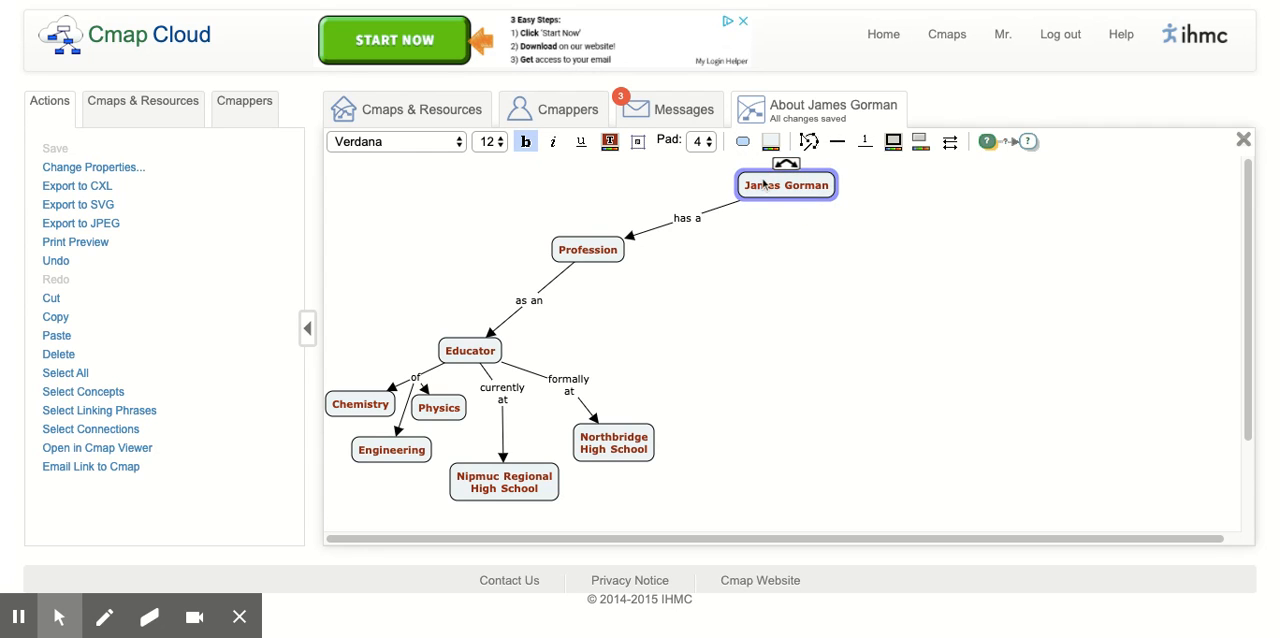
{"action": "left_click", "coordinate": [746, 143]}
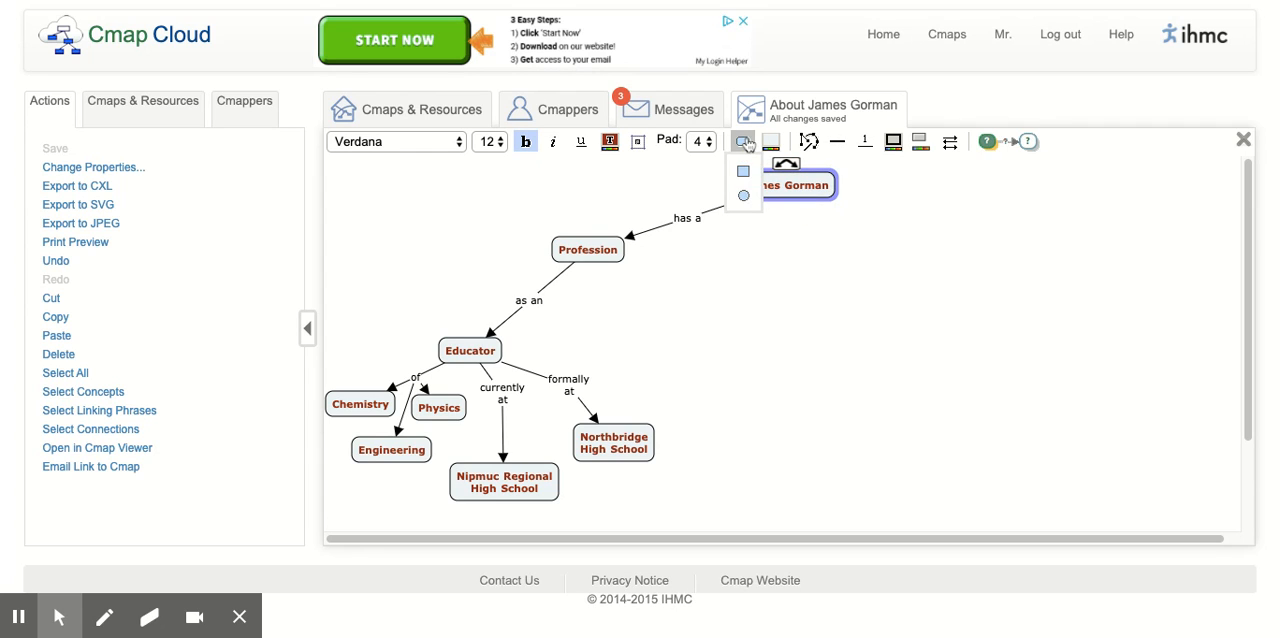
{"action": "left_click", "coordinate": [746, 200]}
{"action": "left_click", "coordinate": [793, 340]}
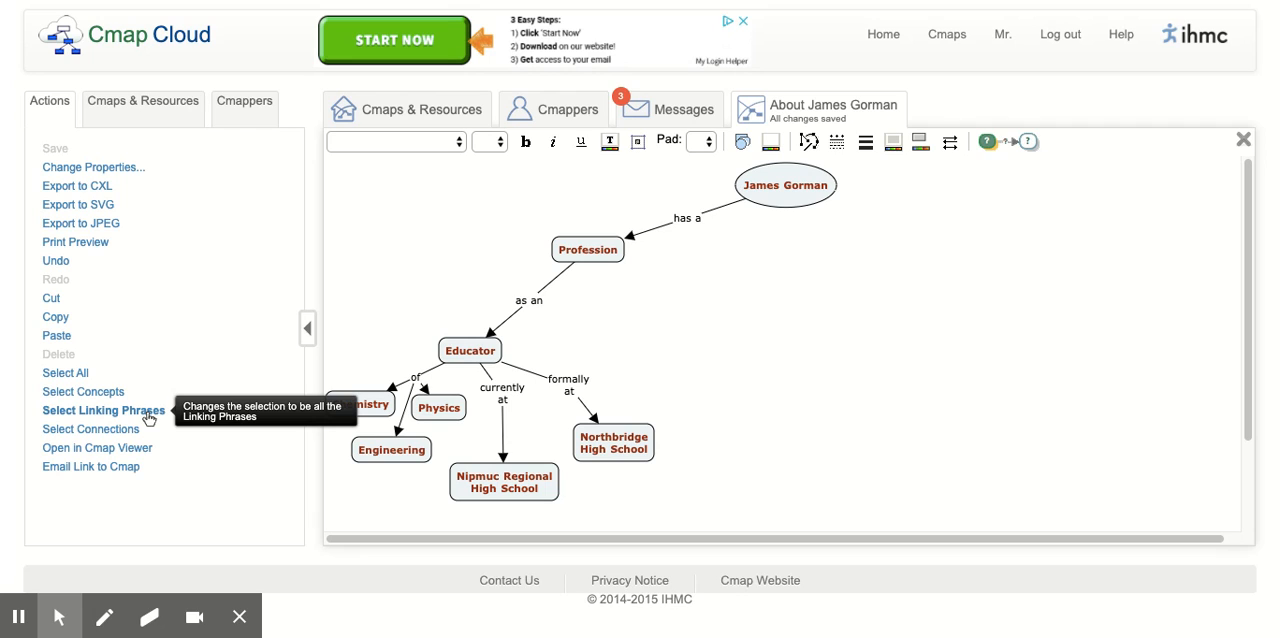
- Set the line style of all connections in the map to an adjustable curve
{"action": "left_click", "coordinate": [93, 433]}
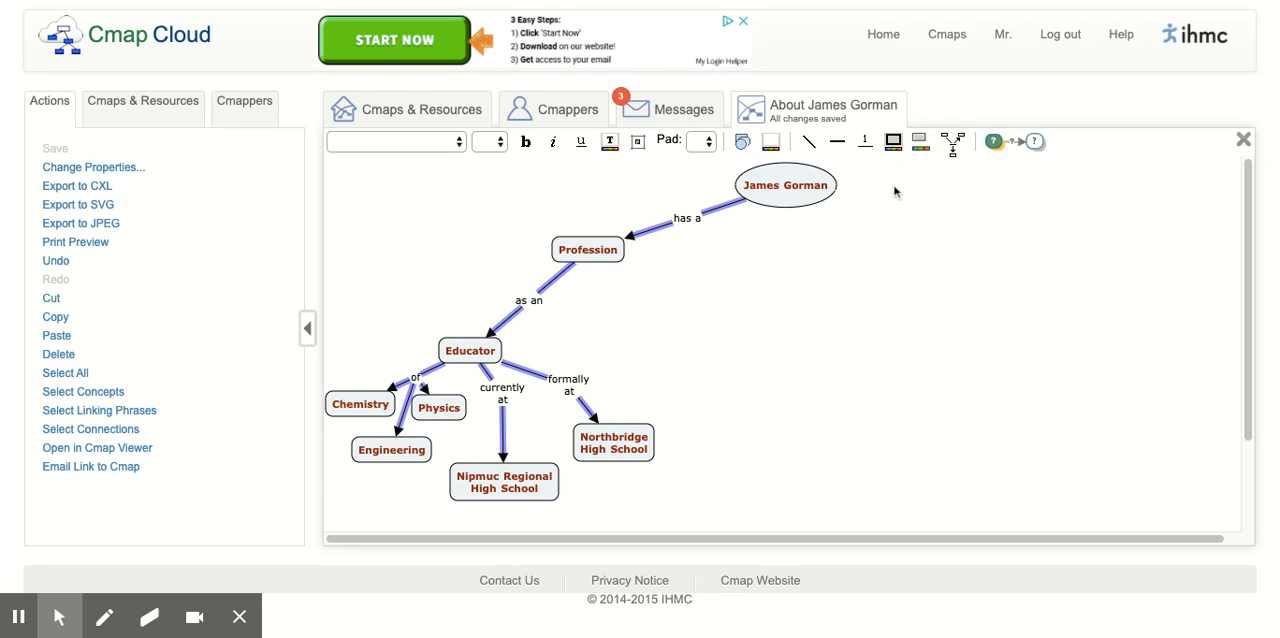
{"action": "left_click", "coordinate": [810, 140]}
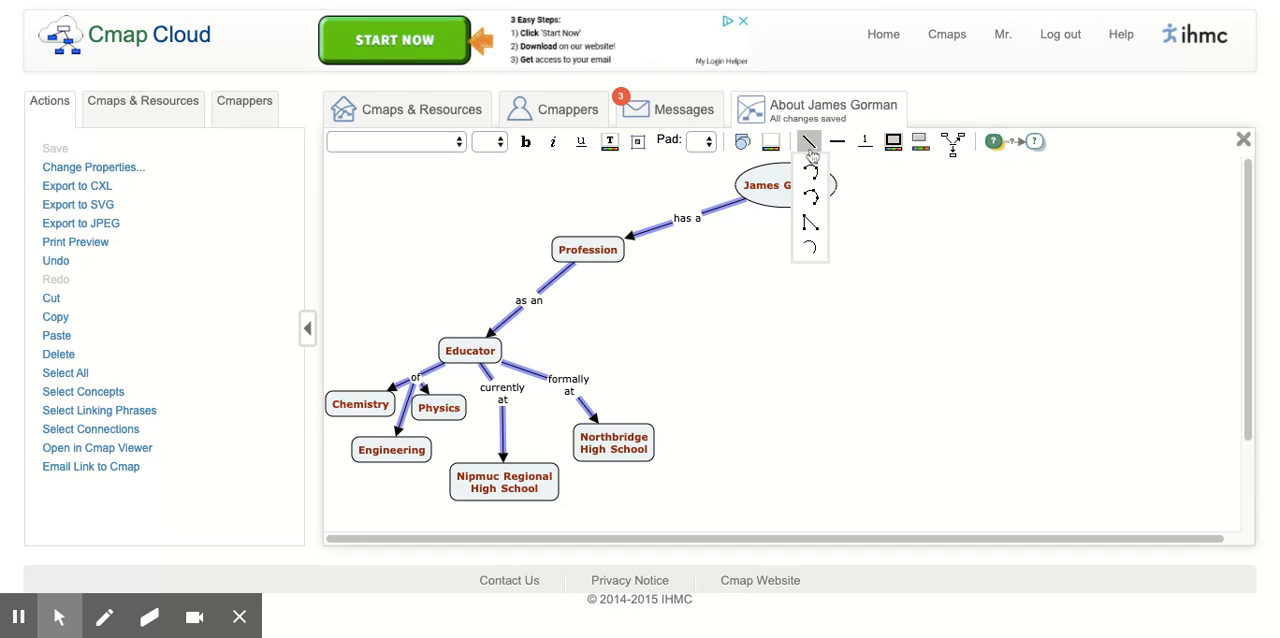
{"action": "left_click", "coordinate": [811, 197]}
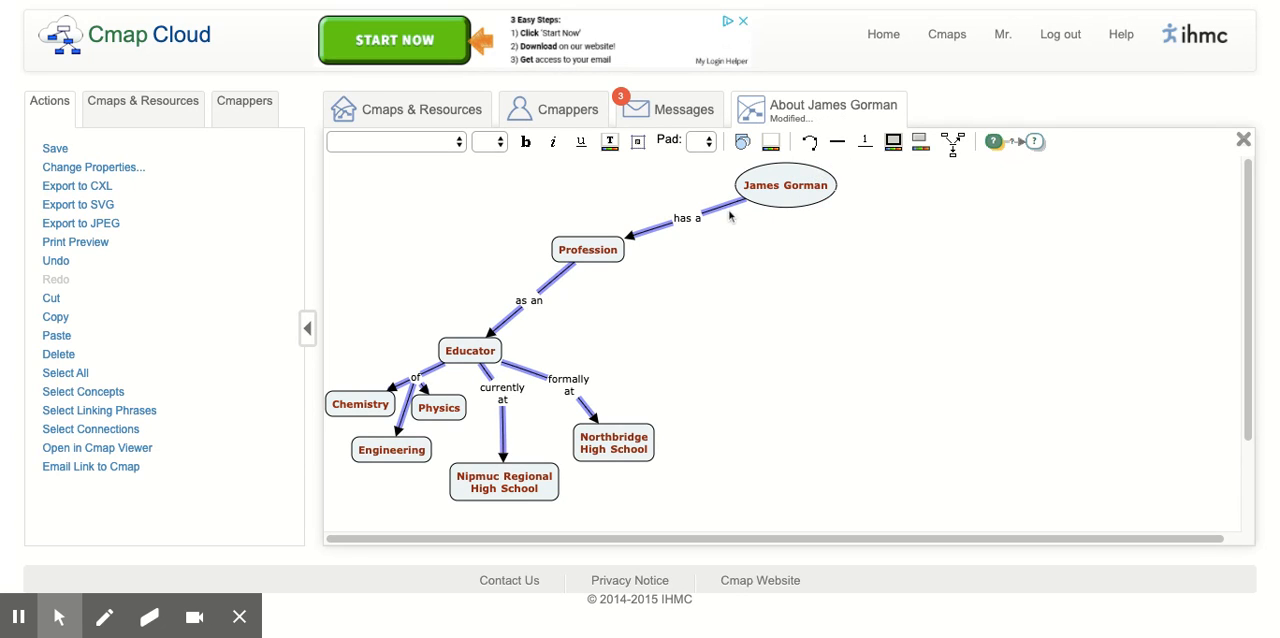
{"action": "left_click", "coordinate": [752, 249]}
- Bend the connections on both sides of "has a", curving the root side downward and the Profession side upward
{"action": "left_click", "coordinate": [730, 207]}
{"action": "left_click", "coordinate": [732, 227]}
{"action": "left_click_drag", "start_coordinate": [732, 227], "coordinate": [740, 239]}
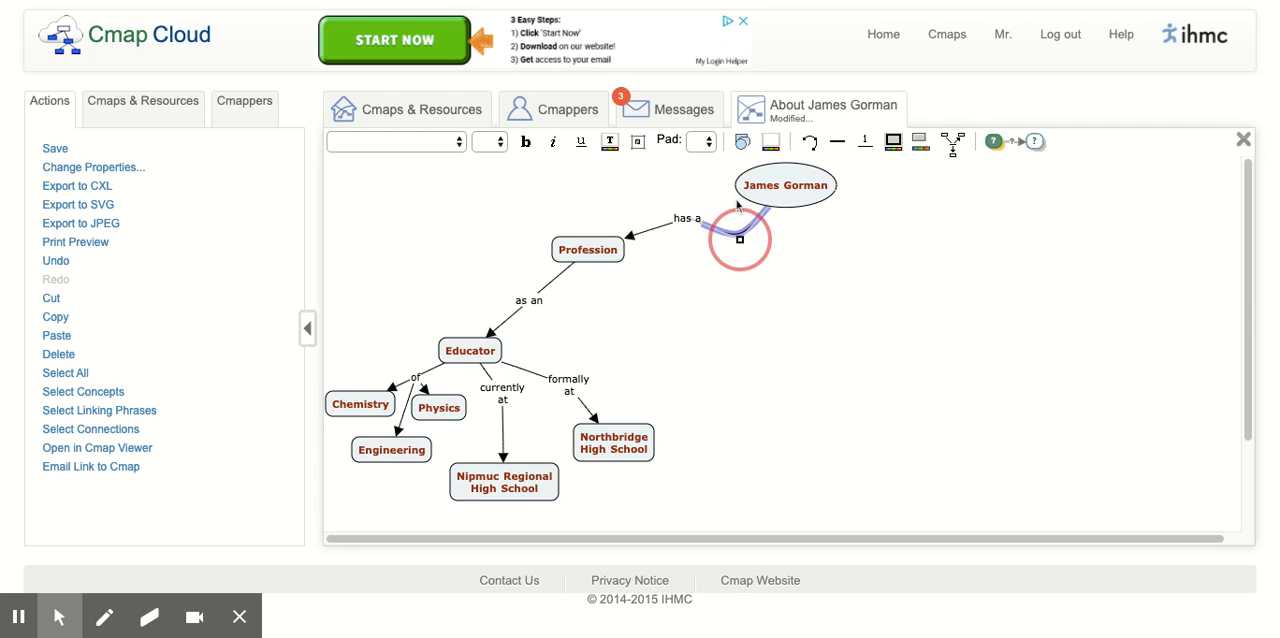
{"action": "left_click", "coordinate": [649, 231]}
{"action": "left_click_drag", "start_coordinate": [649, 231], "coordinate": [632, 205]}
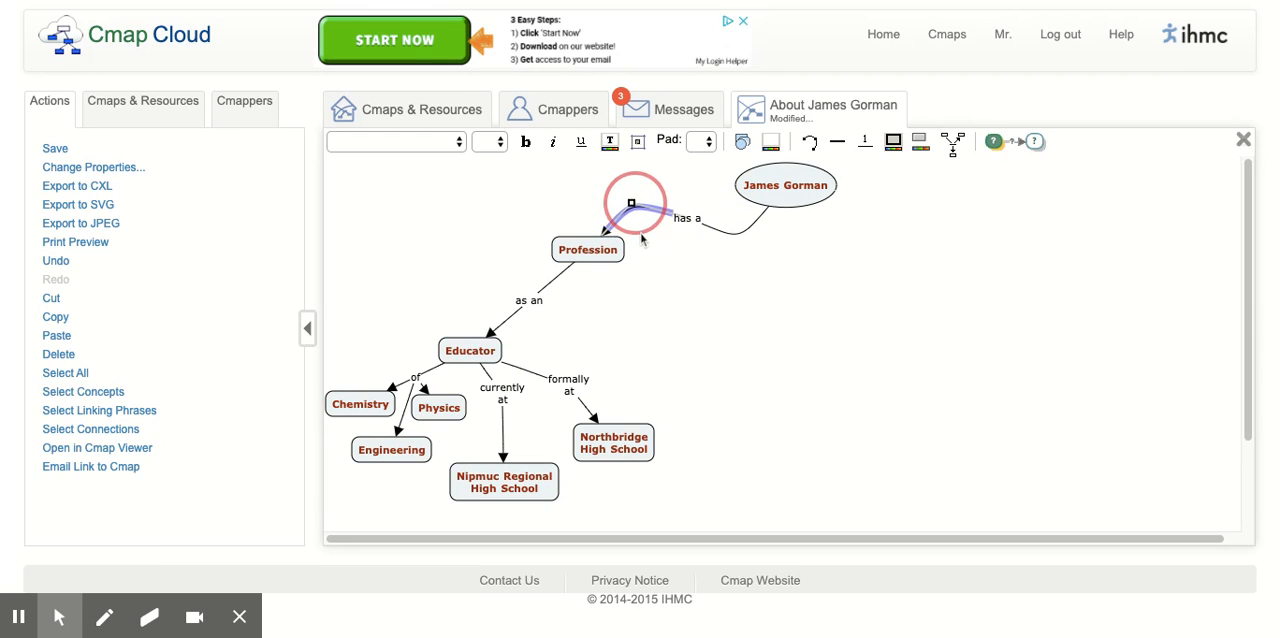
{"action": "left_click", "coordinate": [689, 347]}
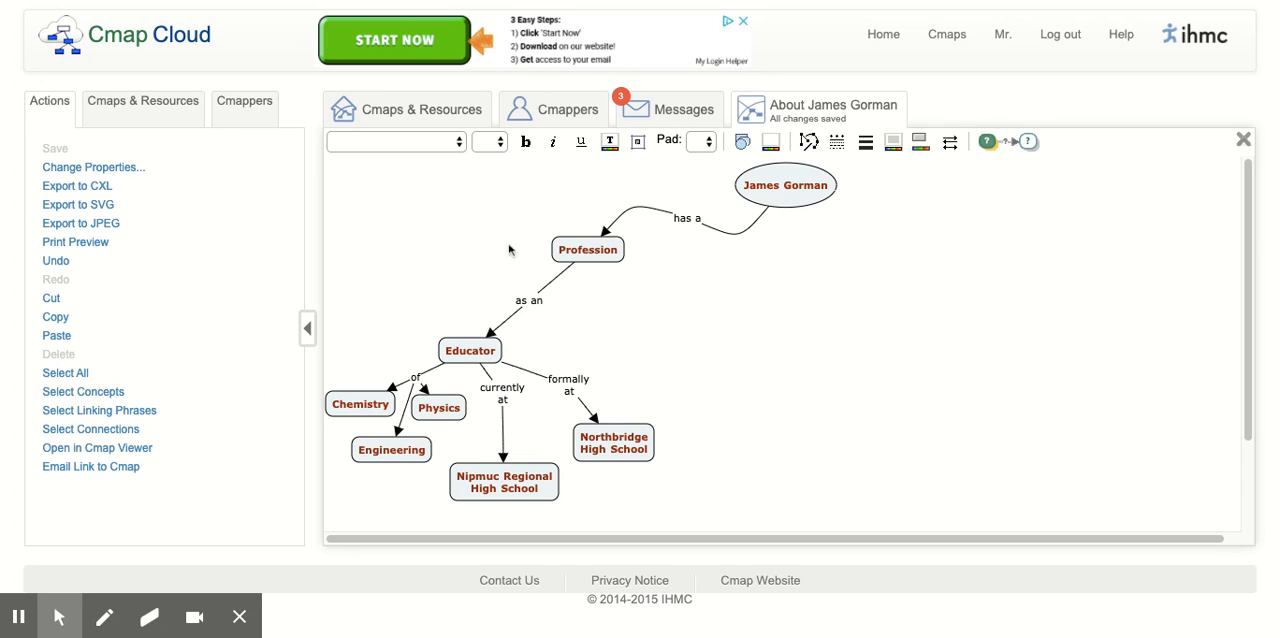
- Attach the Nipmuc logo image to the Nipmuc Regional High School concept with the description "Nipmuc Regional High School Logo"
{"action": "left_click", "coordinate": [139, 111]}
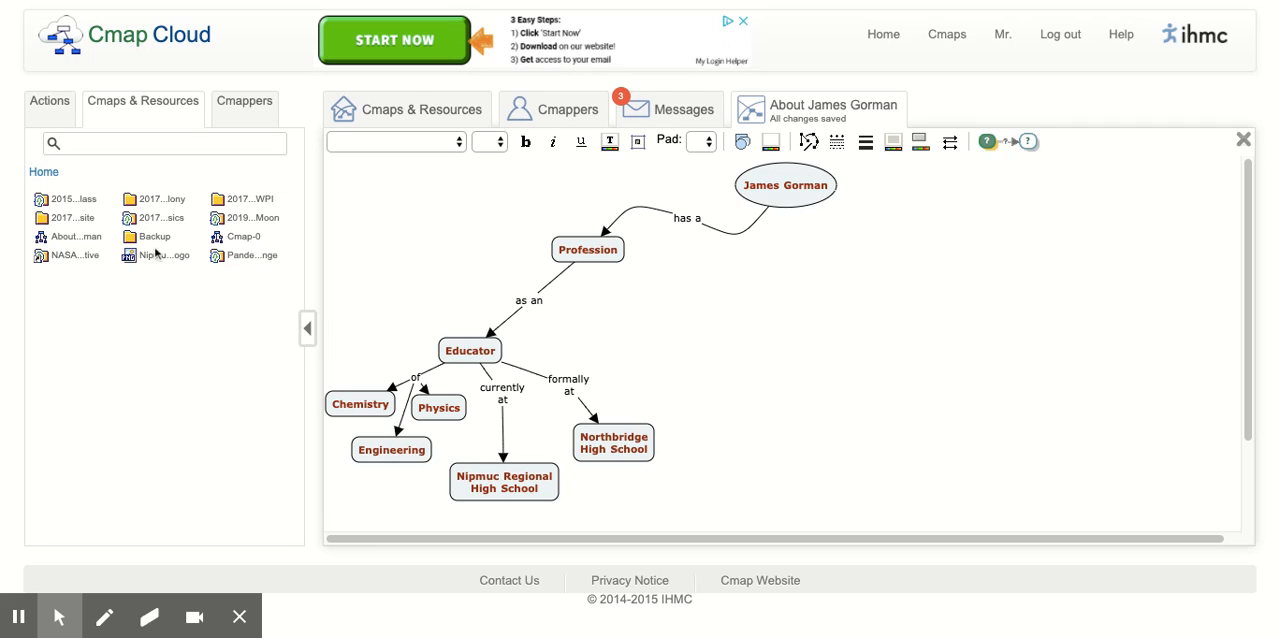
{"action": "left_click_drag", "start_coordinate": [133, 262], "coordinate": [506, 492]}
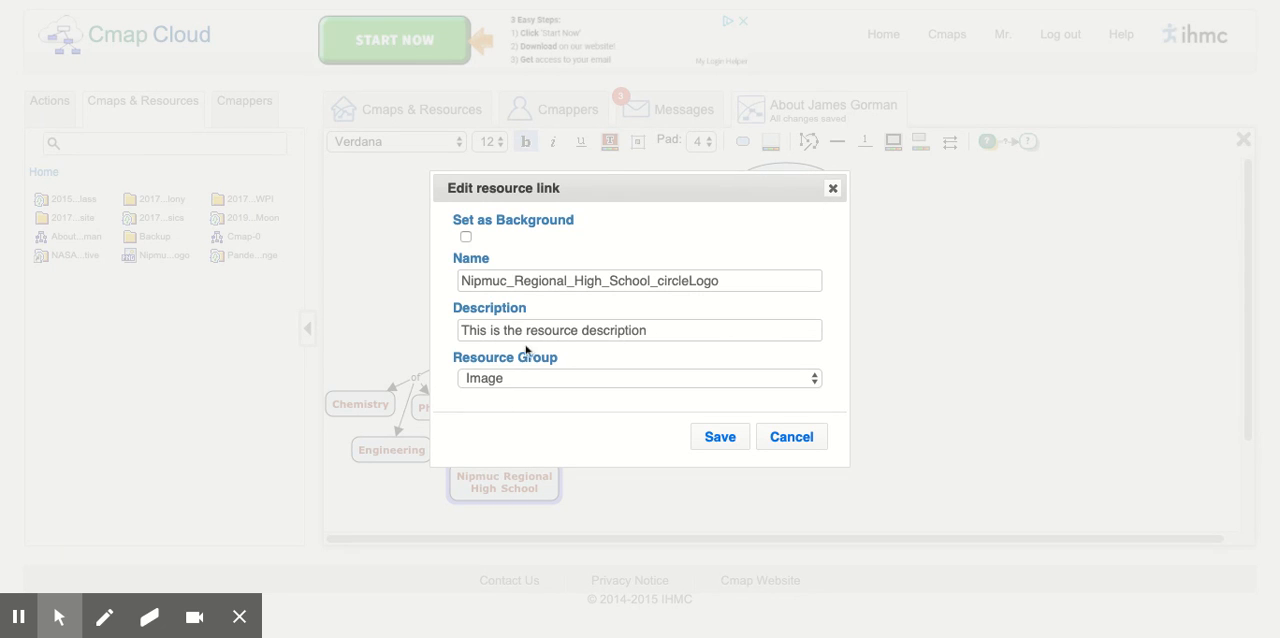
{"action": "left_click", "coordinate": [663, 332]}
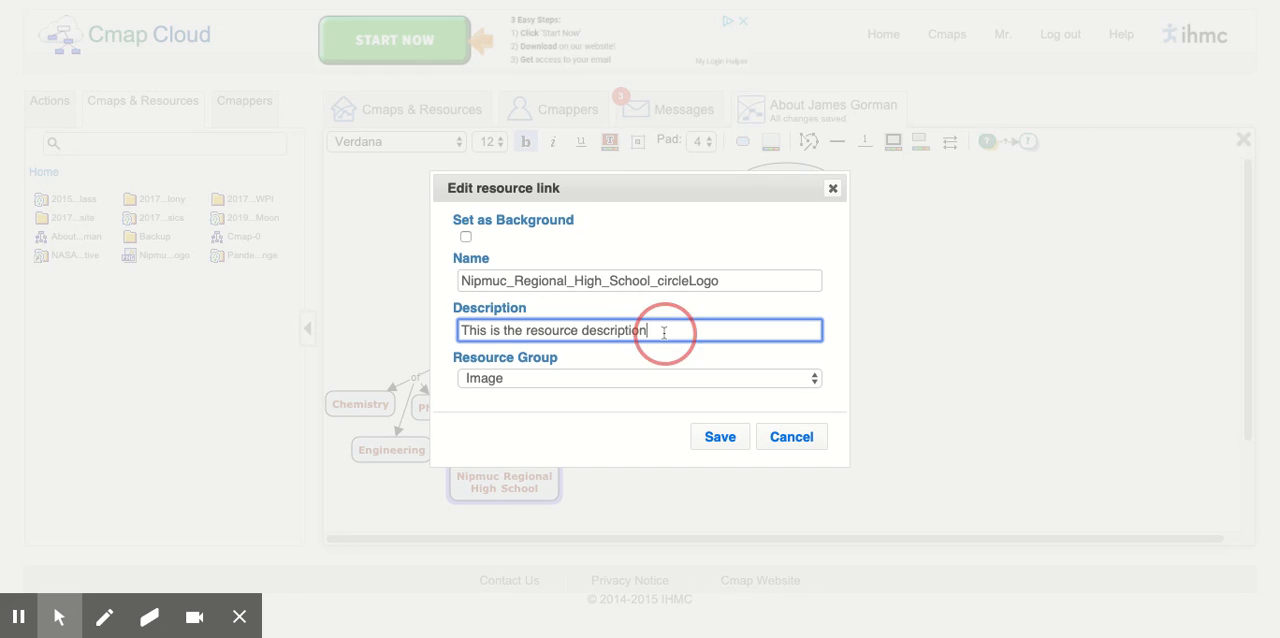
{"action": "left_click", "coordinate": [449, 342]}
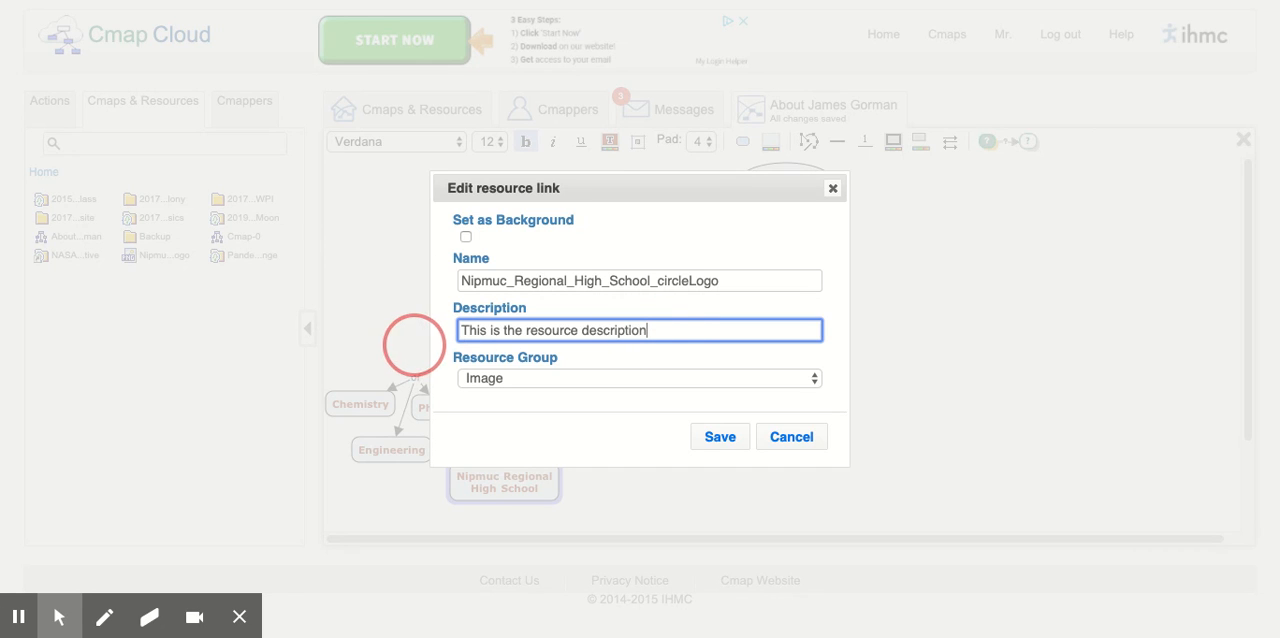
{"action": "key", "text": "BackSpace"}
{"action": "key", "text": "BackSpace"}
{"action": "key", "text": "BackSpace"}
{"action": "key", "text": "BackSpace"}
{"action": "key", "text": "BackSpace"}
{"action": "key", "text": "BackSpace"}
{"action": "key", "text": "BackSpace"}
{"action": "key", "text": "BackSpace"}
{"action": "key", "text": "BackSpace"}
{"action": "key", "text": "BackSpace"}
{"action": "key", "text": "BackSpace"}
{"action": "key", "text": "BackSpace"}
{"action": "key", "text": "BackSpace"}
{"action": "key", "text": "BackSpace"}
{"action": "key", "text": "BackSpace"}
{"action": "key", "text": "BackSpace"}
{"action": "key", "text": "BackSpace"}
{"action": "key", "text": "BackSpace"}
{"action": "key", "text": "BackSpace"}
{"action": "key", "text": "BackSpace"}
{"action": "key", "text": "BackSpace"}
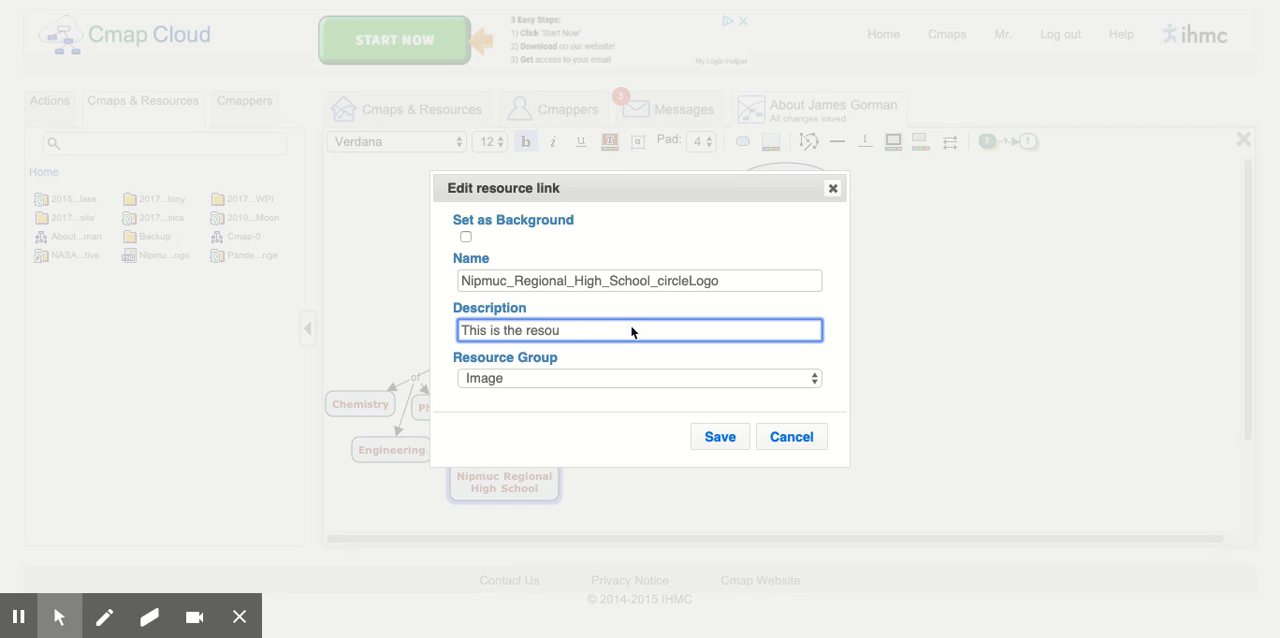
{"action": "key", "text": "BackSpace"}
{"action": "key", "text": "BackSpace"}
{"action": "key", "text": "BackSpace"}
{"action": "key", "text": "BackSpace"}
{"action": "type", "text": "Nipmuc Regiona"}
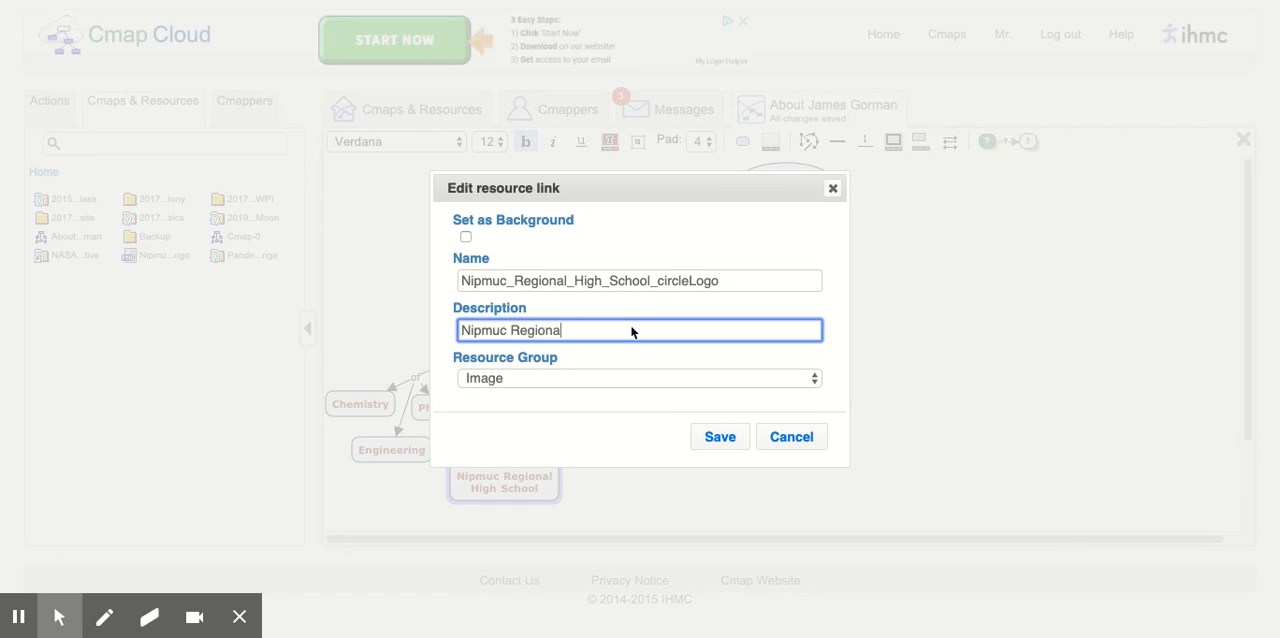
{"action": "type", "text": "l High School Logo"}
- Set the logo as the background of the Nipmuc Regional High School concept and save the resource link
{"action": "left_click", "coordinate": [467, 238]}
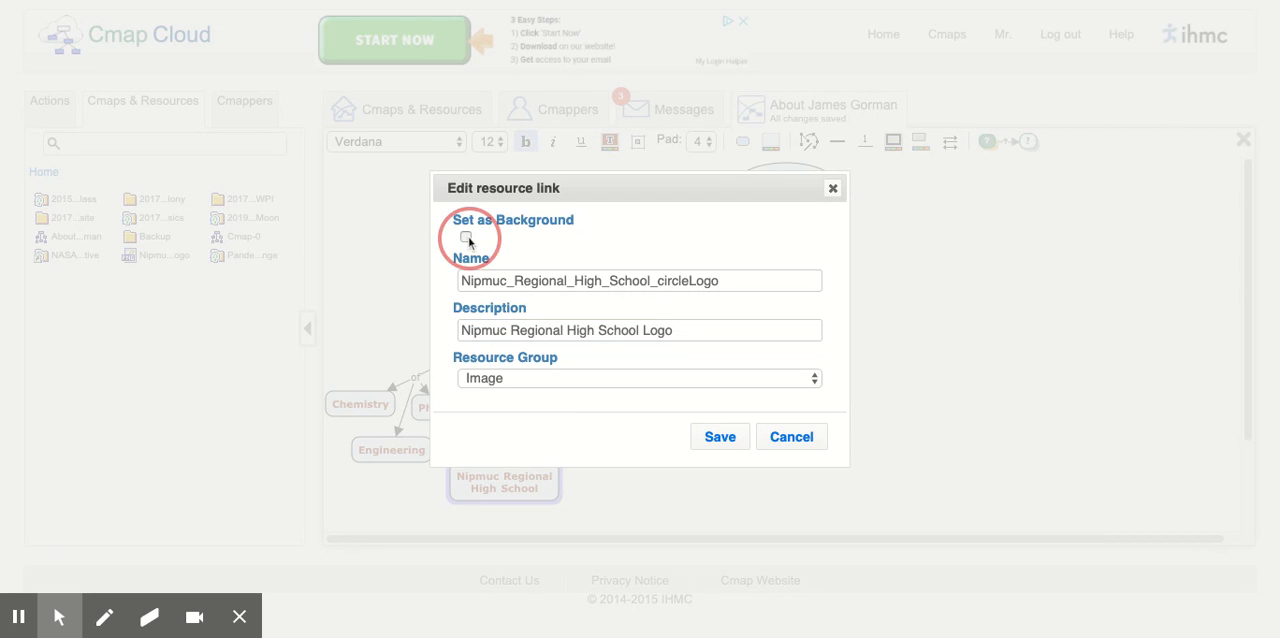
{"action": "left_click", "coordinate": [730, 447]}
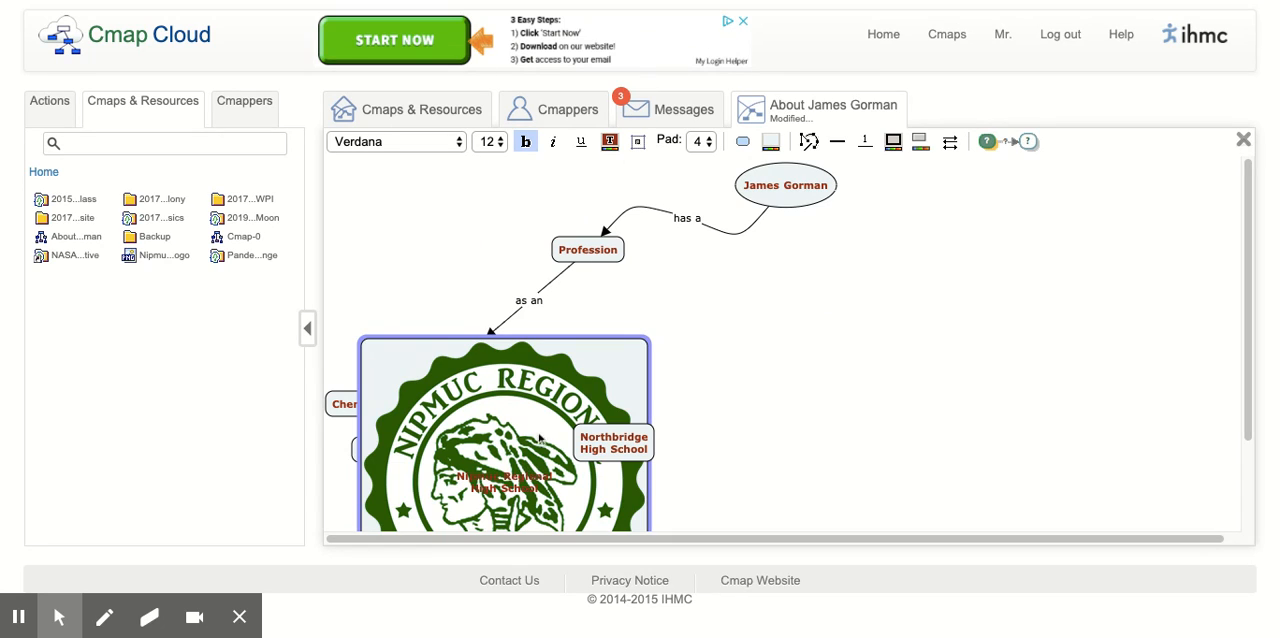
{"action": "scroll", "coordinate": [674, 370], "scroll_direction": "down", "scroll_amount": 1}
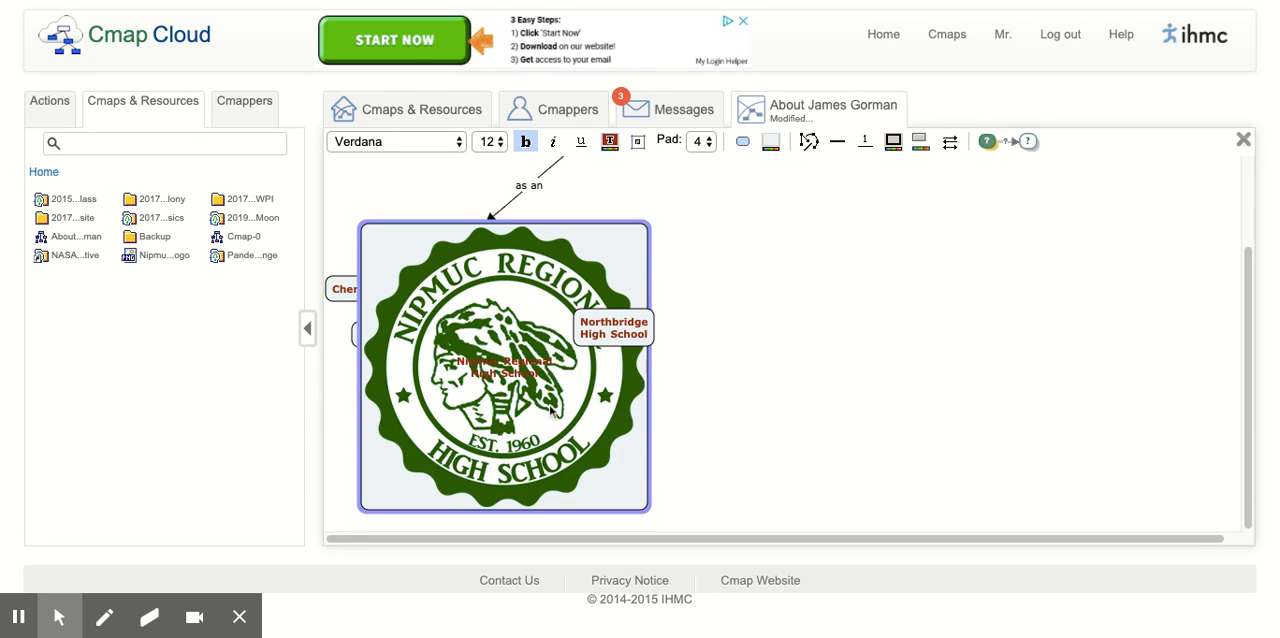
{"action": "left_click", "coordinate": [640, 511]}
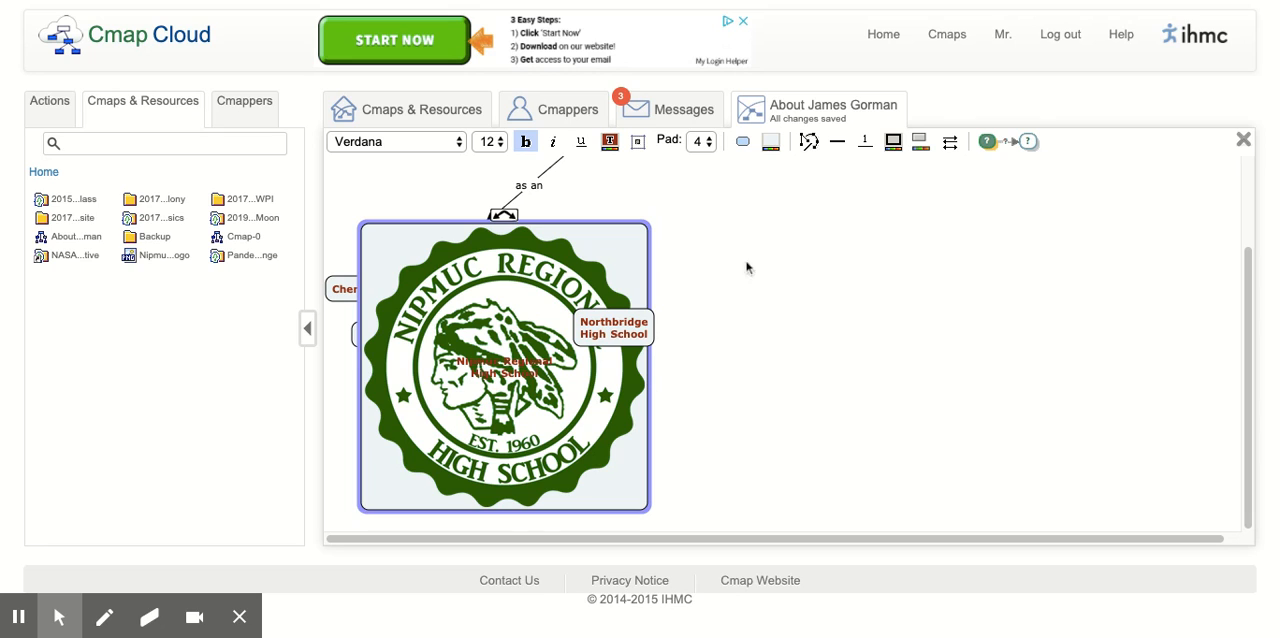
- Attach the Nipmuc logo image to the same concept again as an ordinary resource link in the Image group, not as background
{"action": "right_click", "coordinate": [540, 352]}
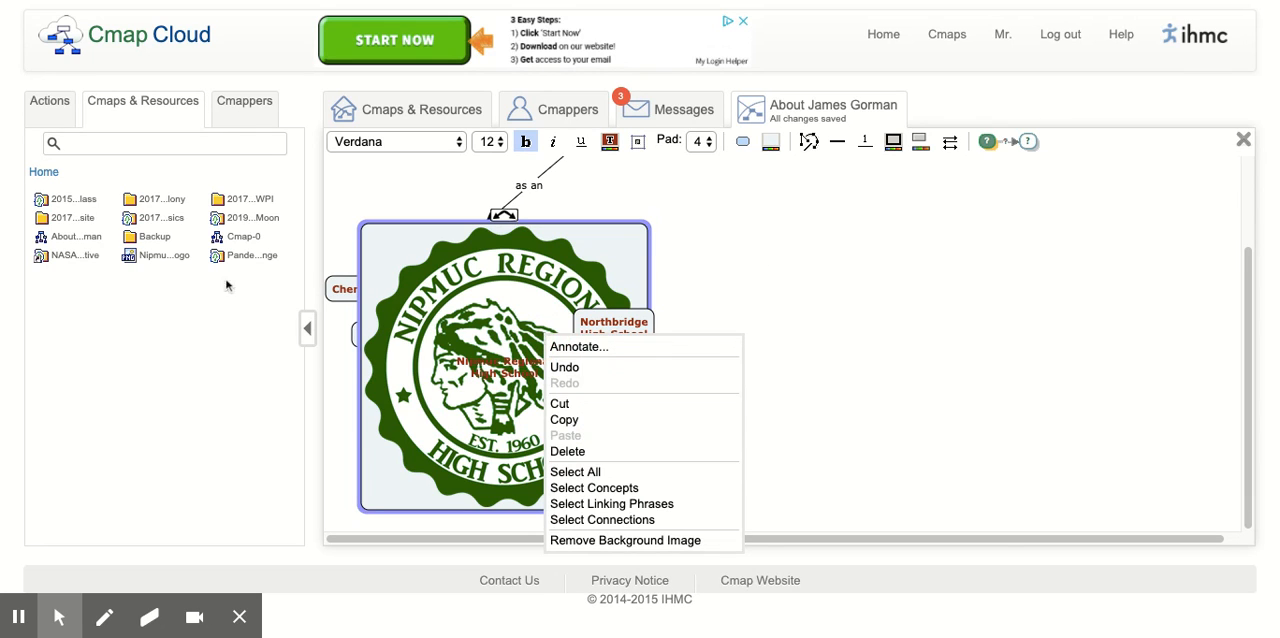
{"action": "left_click", "coordinate": [162, 256]}
{"action": "left_click_drag", "start_coordinate": [140, 258], "coordinate": [589, 433]}
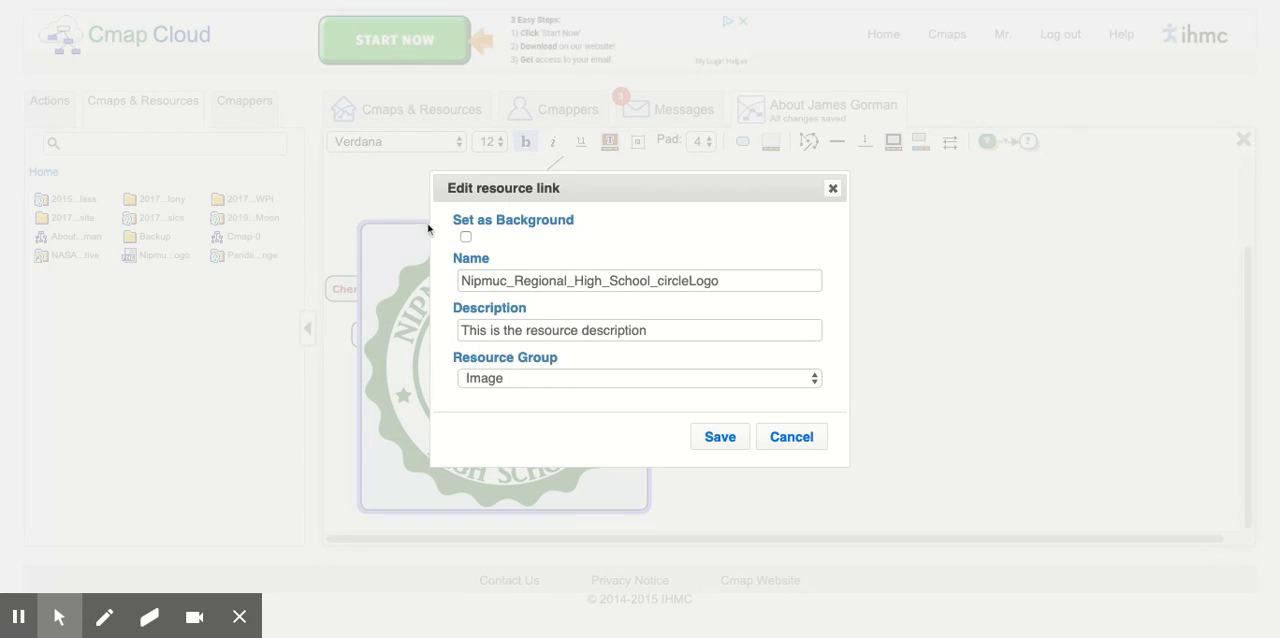
{"action": "left_click", "coordinate": [718, 448]}
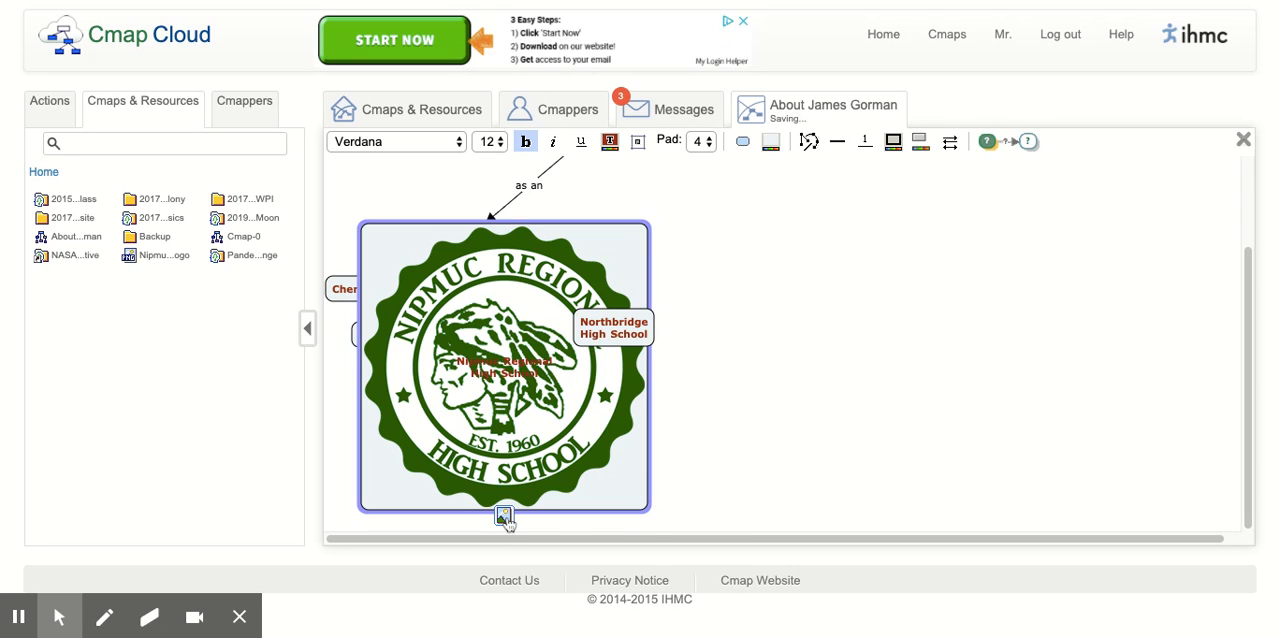
- Open the Nipmuc_Regional_High_School_circleLogo resource from the concept to view it, and return to the concept map
{"action": "left_click", "coordinate": [505, 516]}
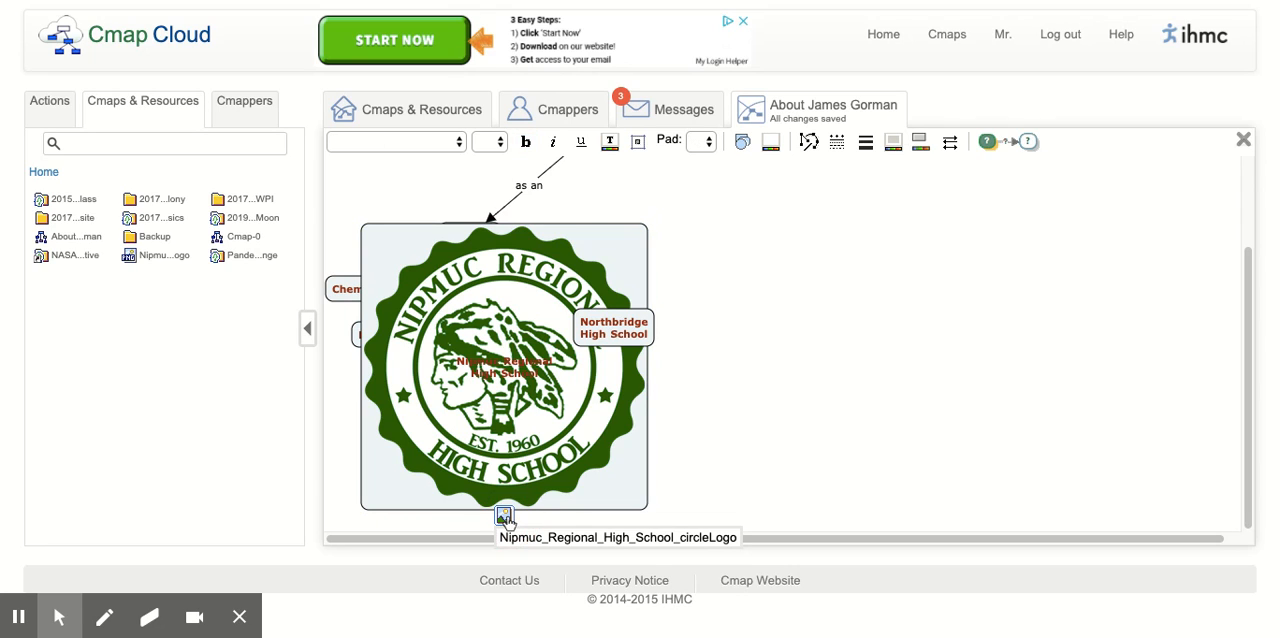
{"action": "left_click", "coordinate": [595, 540]}
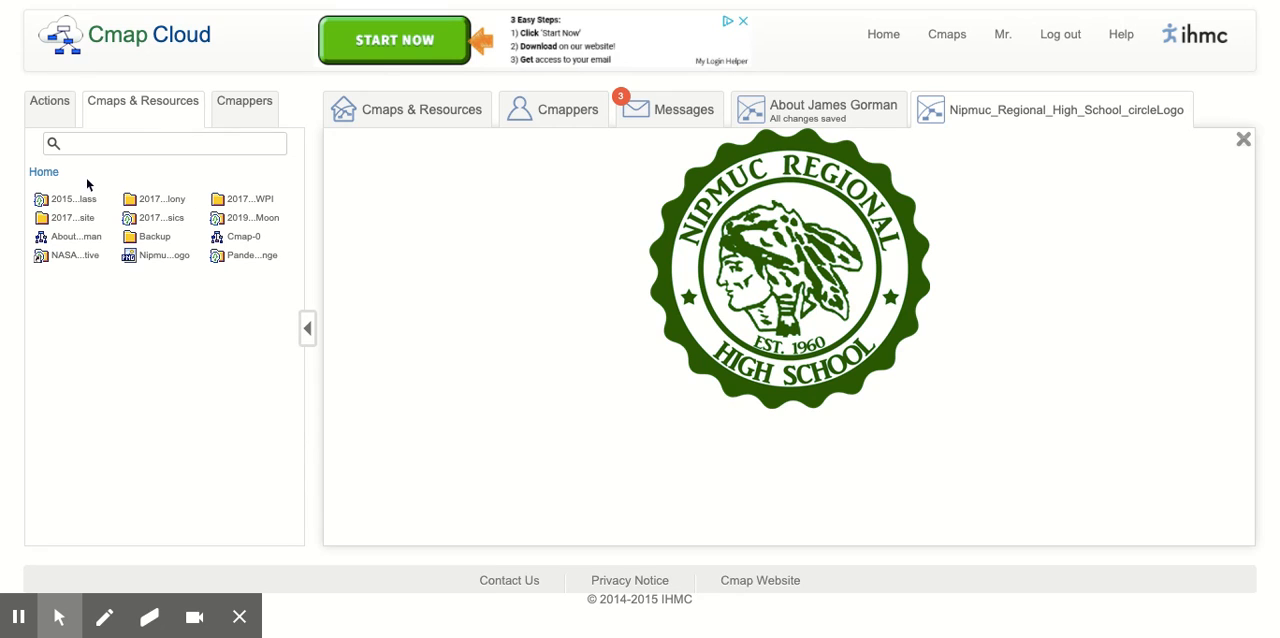
{"action": "left_click", "coordinate": [789, 122]}
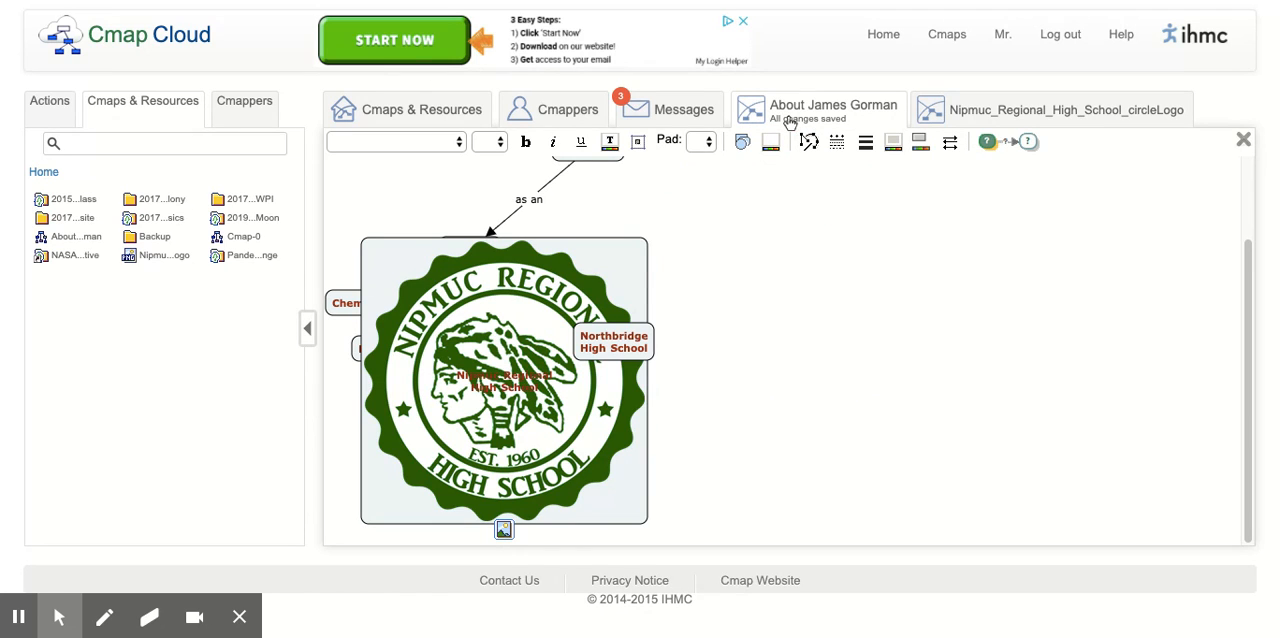
- Delete the Nipmuc Regional High School concept with the logo background from the map
{"action": "scroll", "coordinate": [663, 238], "scroll_direction": "up", "scroll_amount": 2}
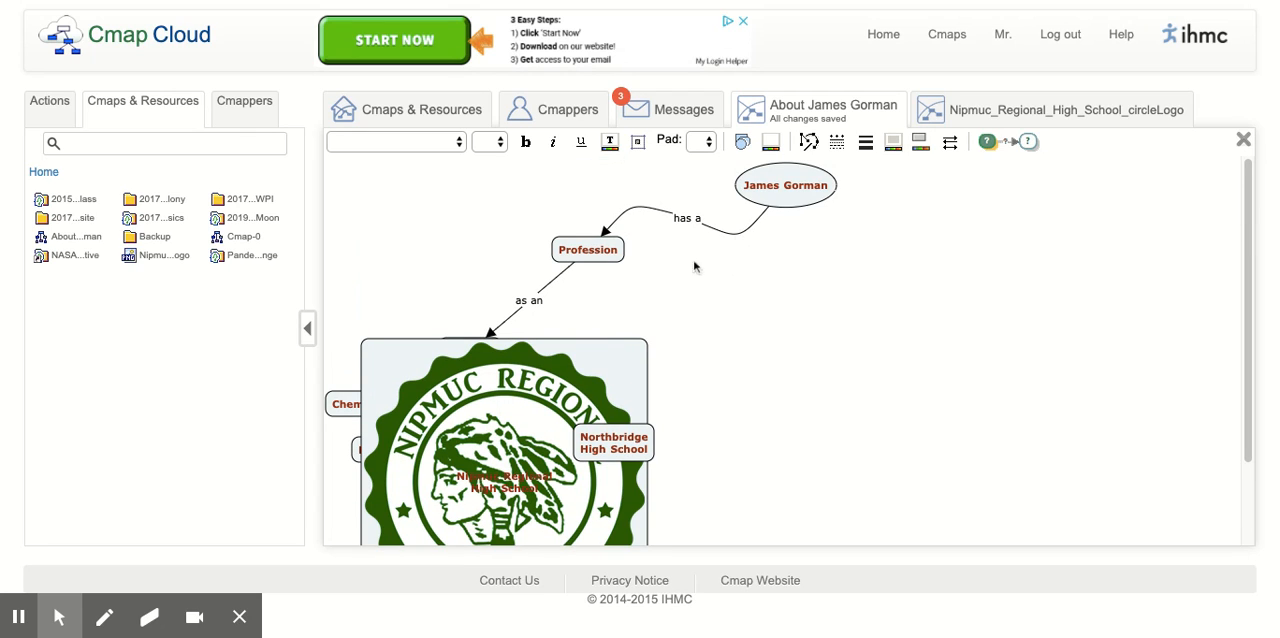
{"action": "left_click", "coordinate": [578, 398]}
{"action": "key", "text": "Delete"}
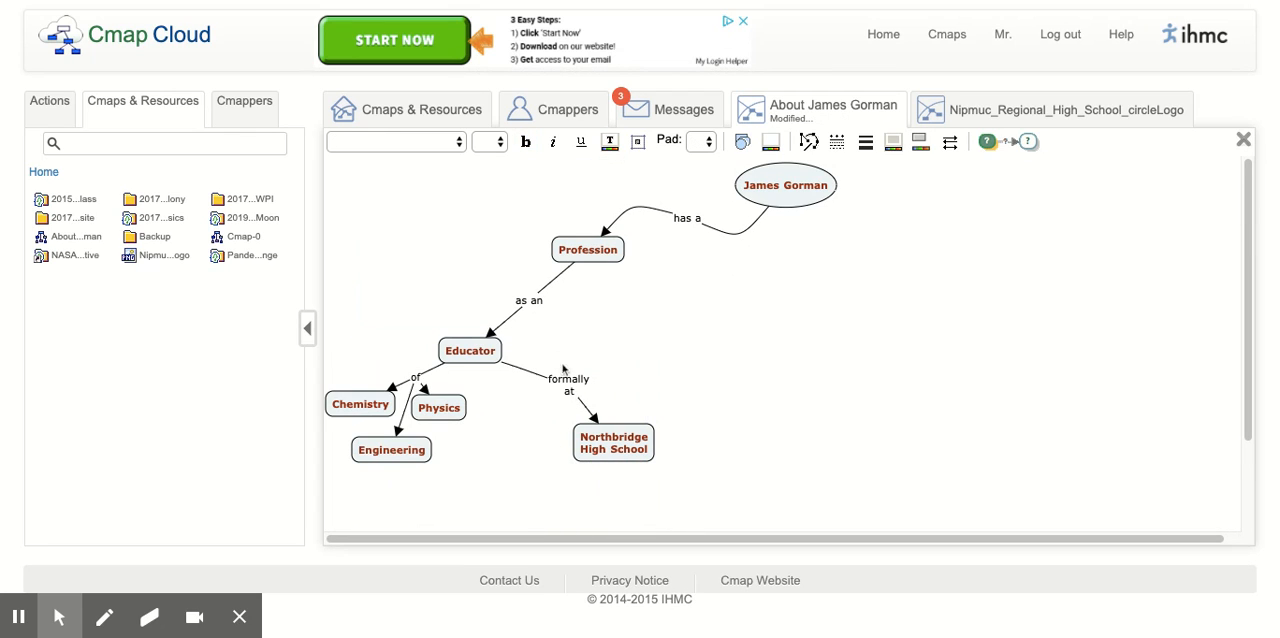